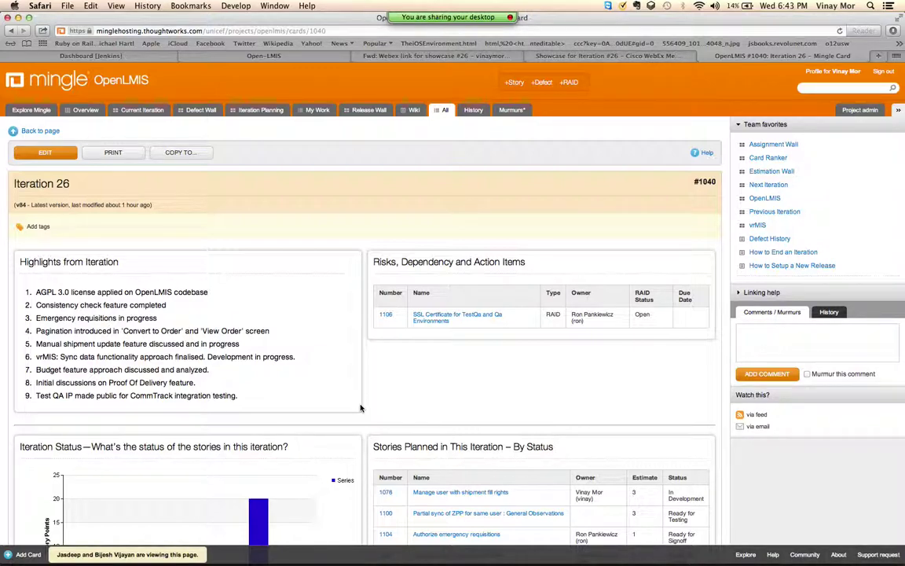
Step: Finish presenting the Iteration 26 card's highlights in Mingle, then bring up the app switcher
key(super+Tab)
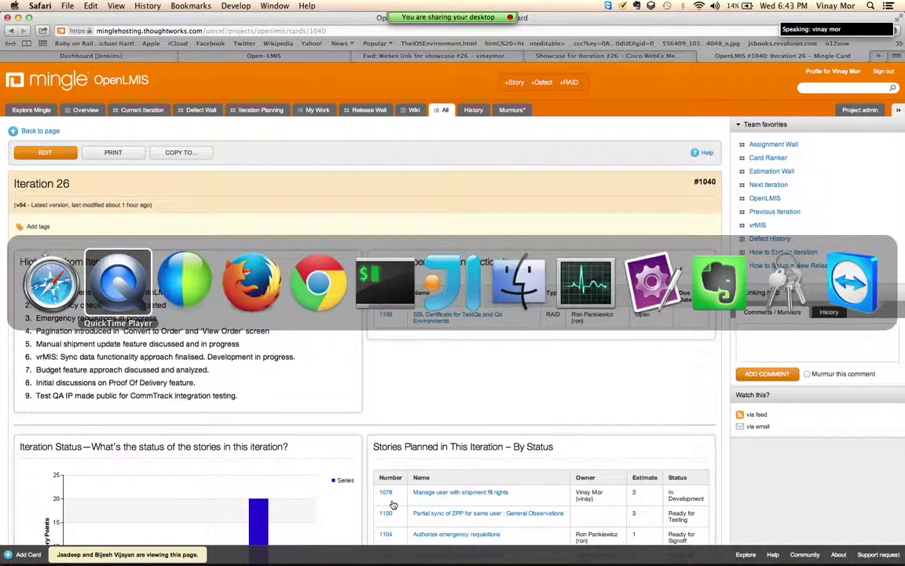
Step: In OpenLMIS in Chrome, log out and sign back in with the admin username and saved password
key(super+Tab)
key(super+Tab)
key(super+Tab)
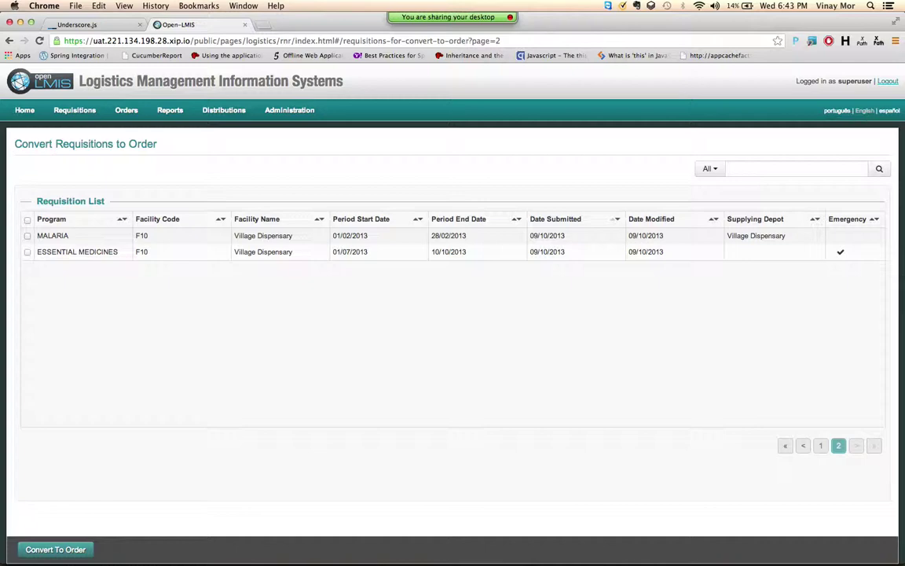
click(889, 82)
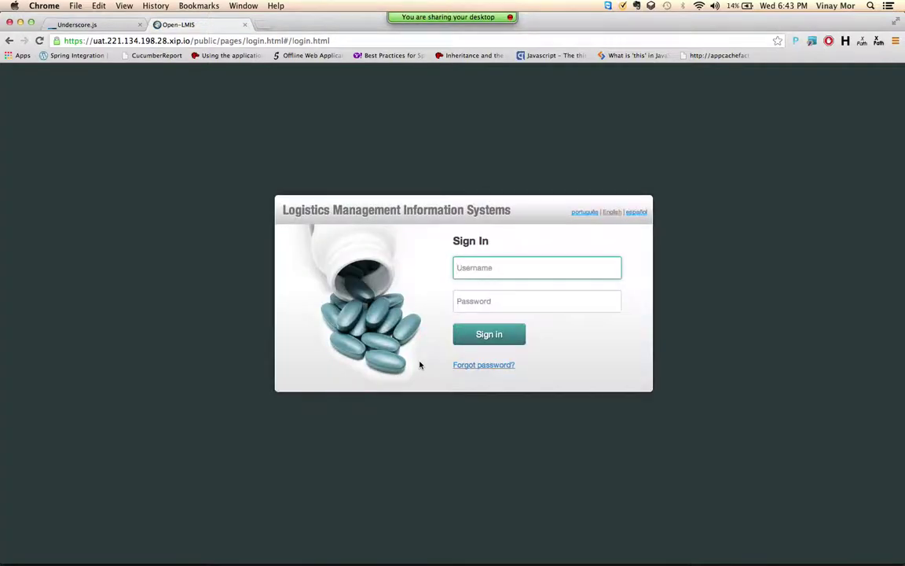
click(516, 267)
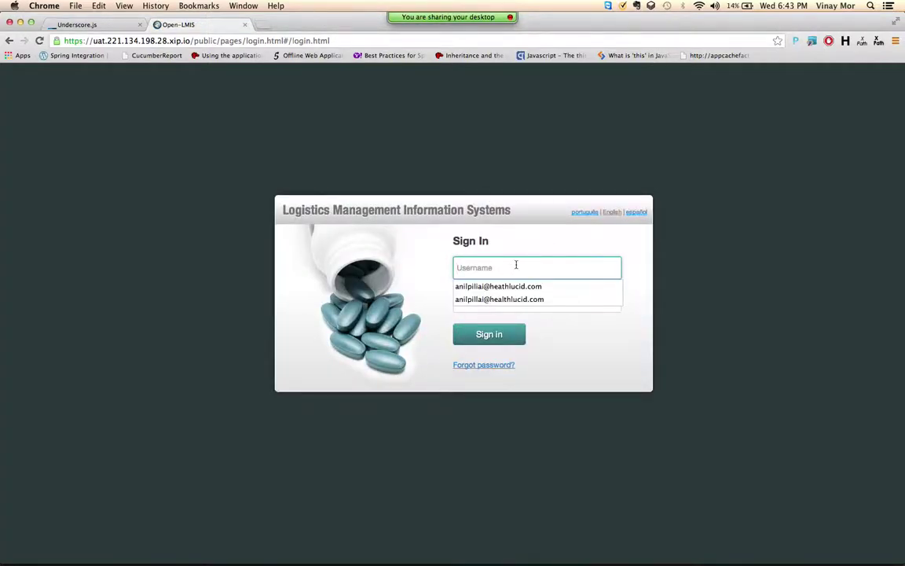
text(Adim)
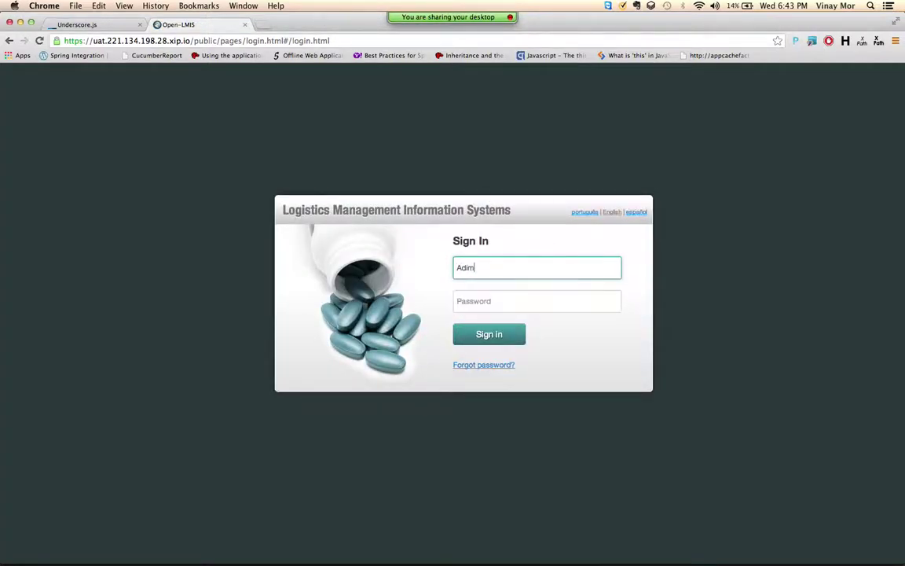
text(in)
key(super+a)
key(super+c)
key(Tab)
key(super+v)
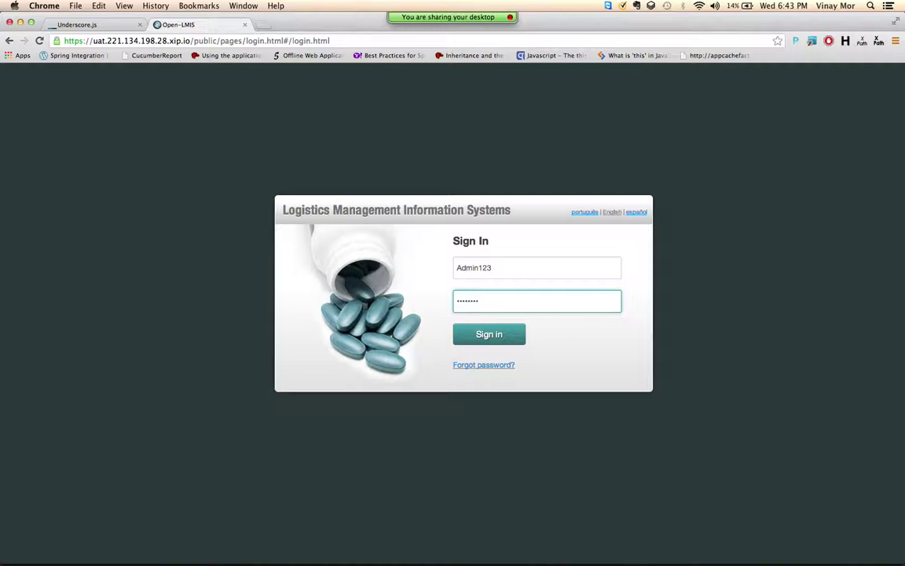
key(Return)
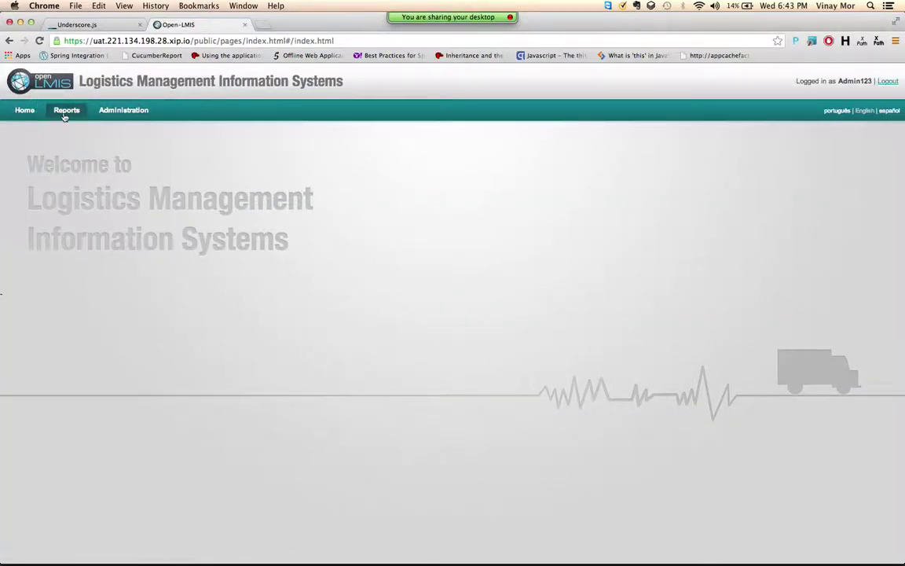
Step: View the Facilities Missing Supporting Requisition Group report as a PDF, then log out of the admin session
click(69, 116)
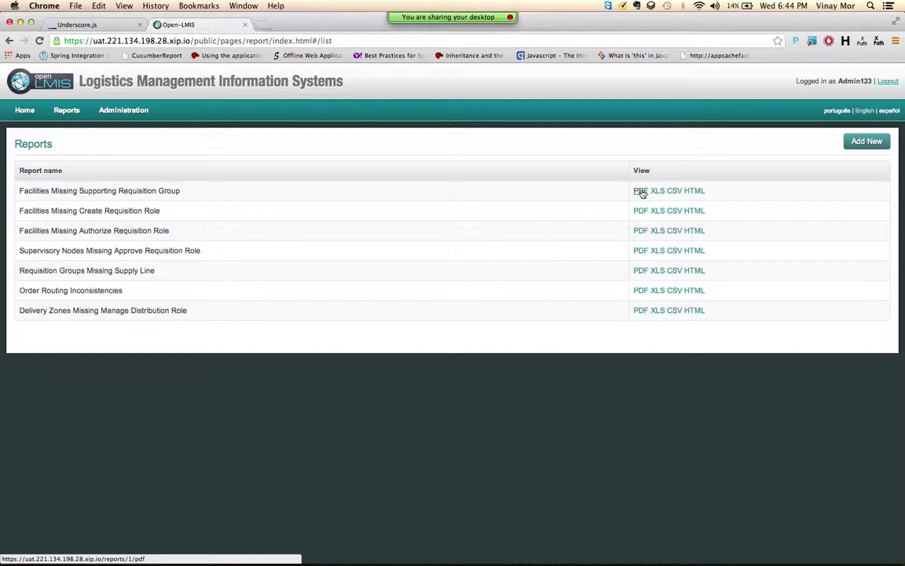
click(642, 194)
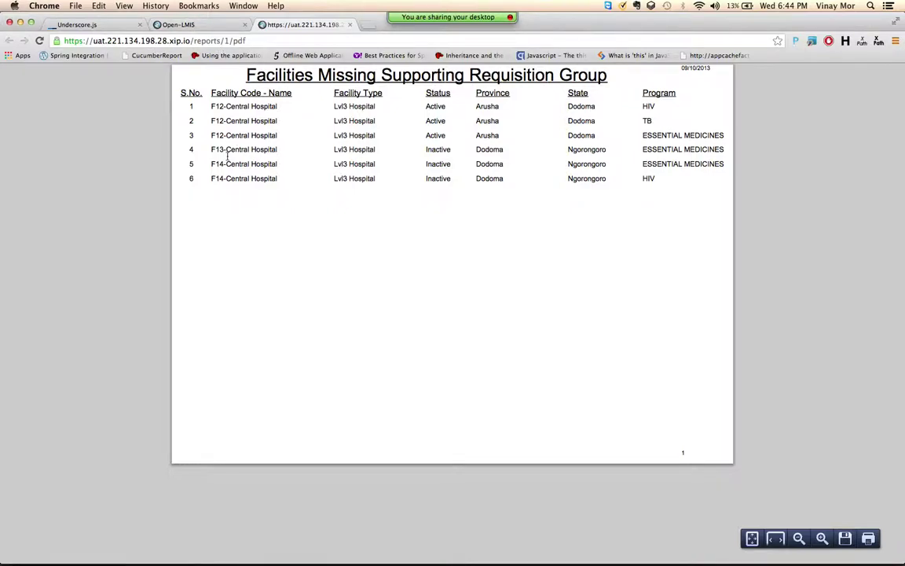
click(177, 25)
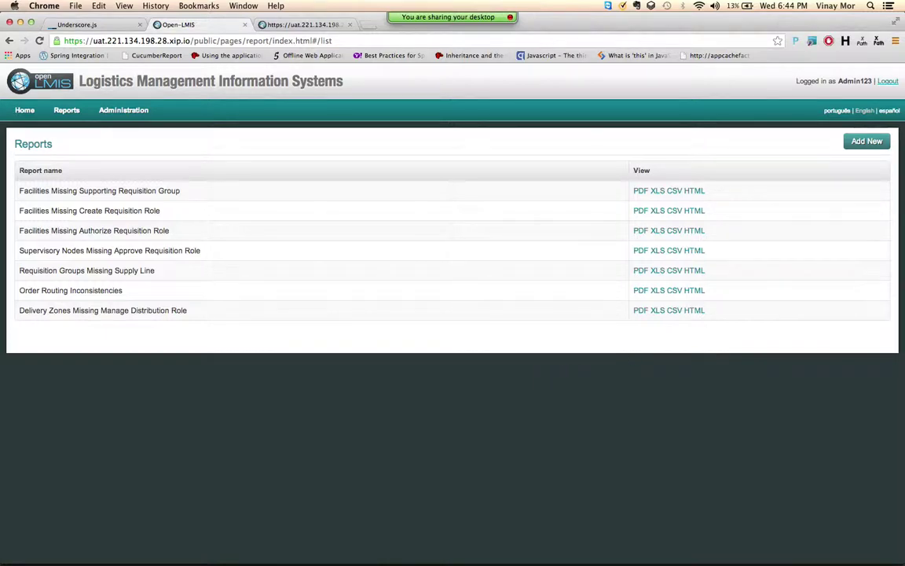
click(888, 82)
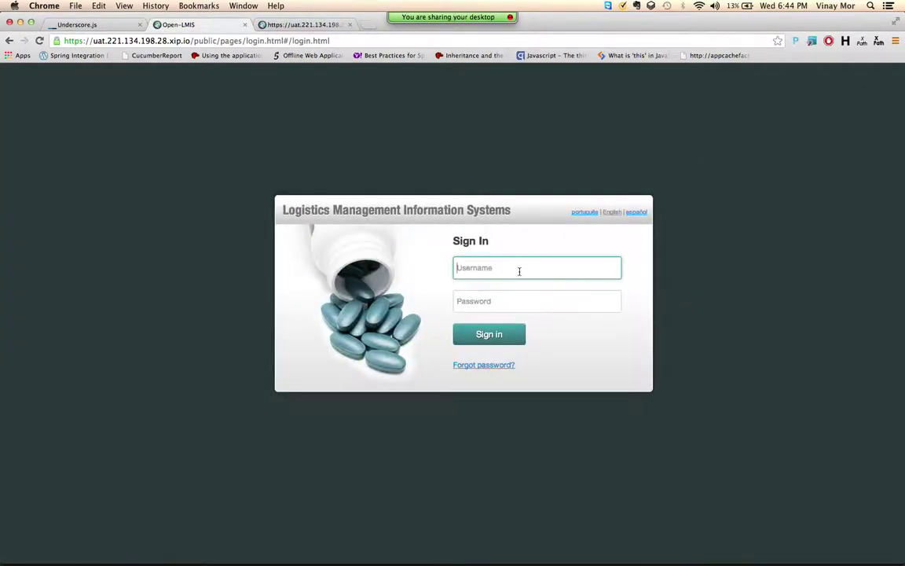
Step: Log in again with the admin username and password to reach the welcome page
click(520, 269)
text(Admin1)
key(Tab)
text(Admin123)
key(Return)
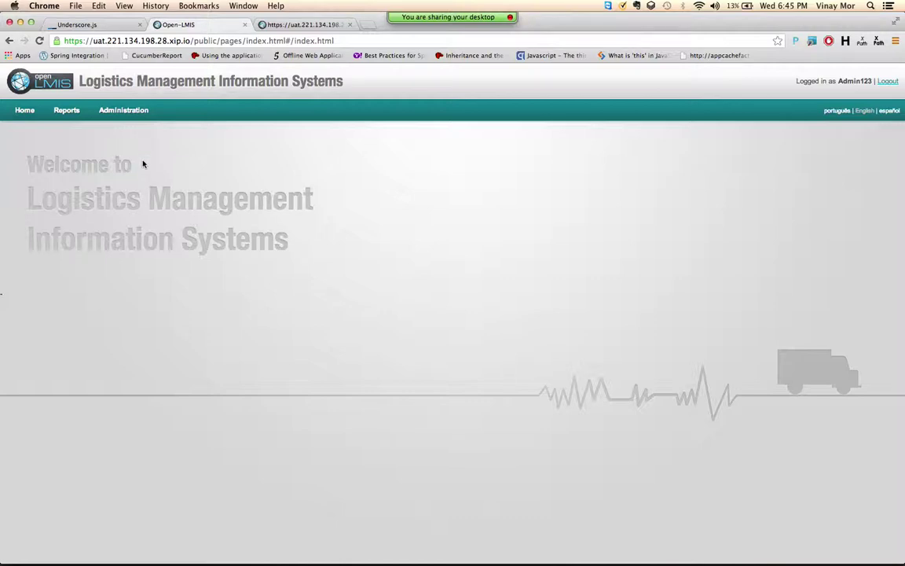
scroll(143, 179, down, 1)
scroll(143, 179, up, 1)
Step: Under Administration > Manage > Roles, add facility-based role 'new role' with Fill Shipment and save
mouse_move(123, 109)
mouse_move(125, 173)
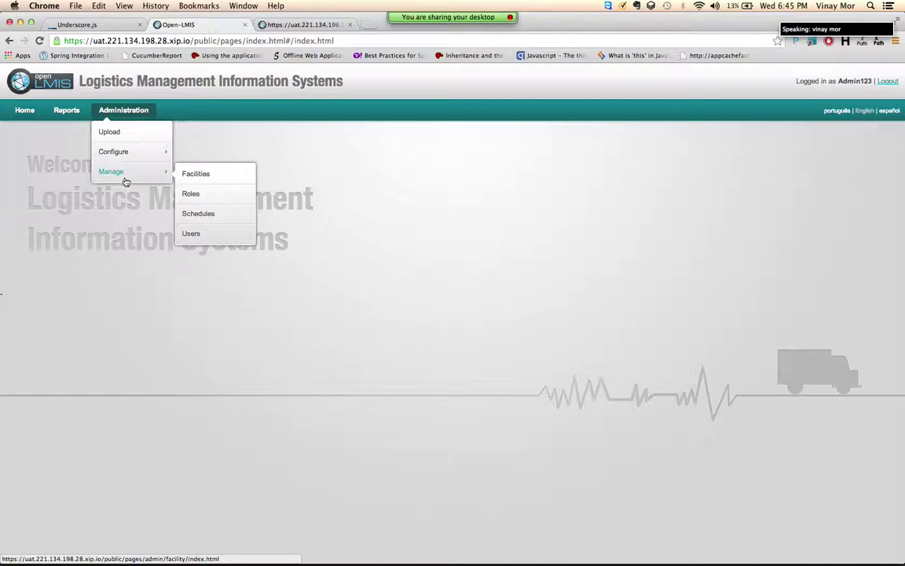
click(192, 196)
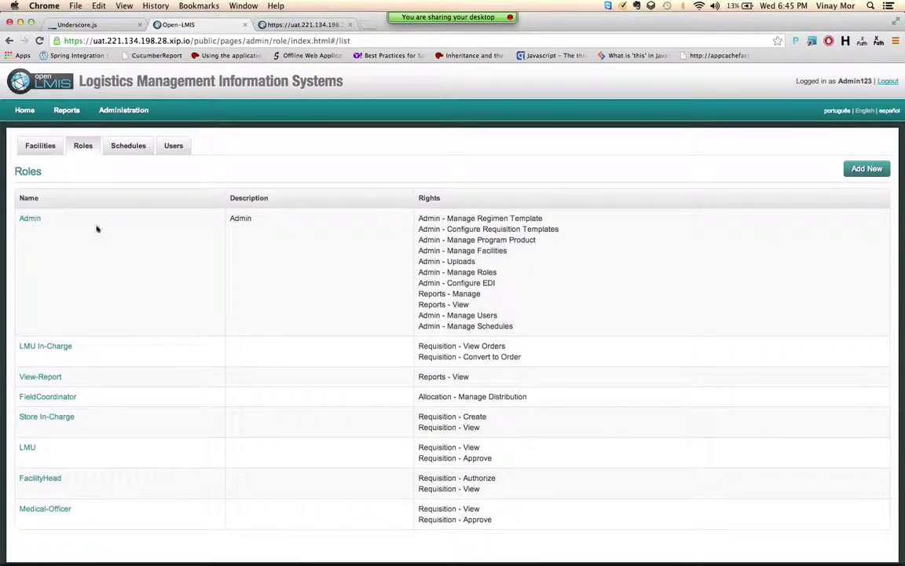
click(856, 174)
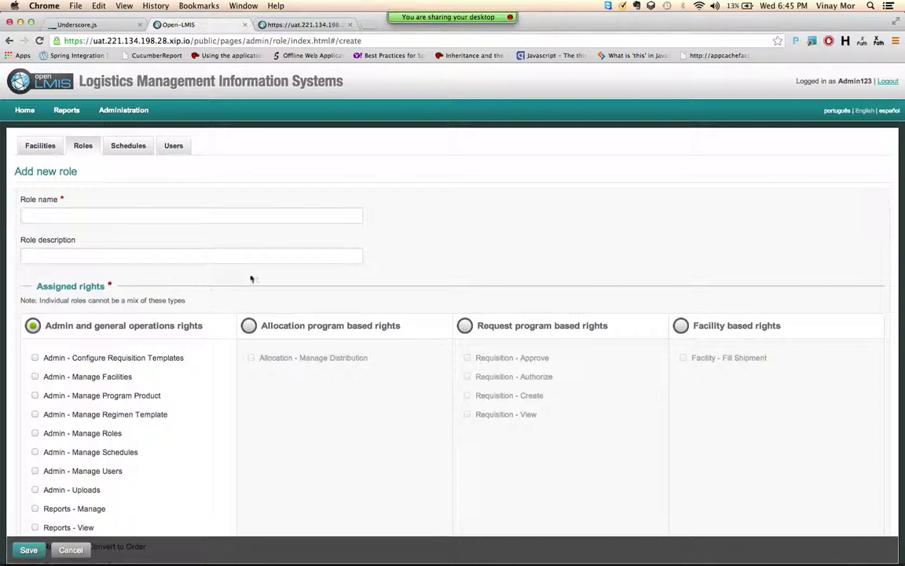
click(186, 218)
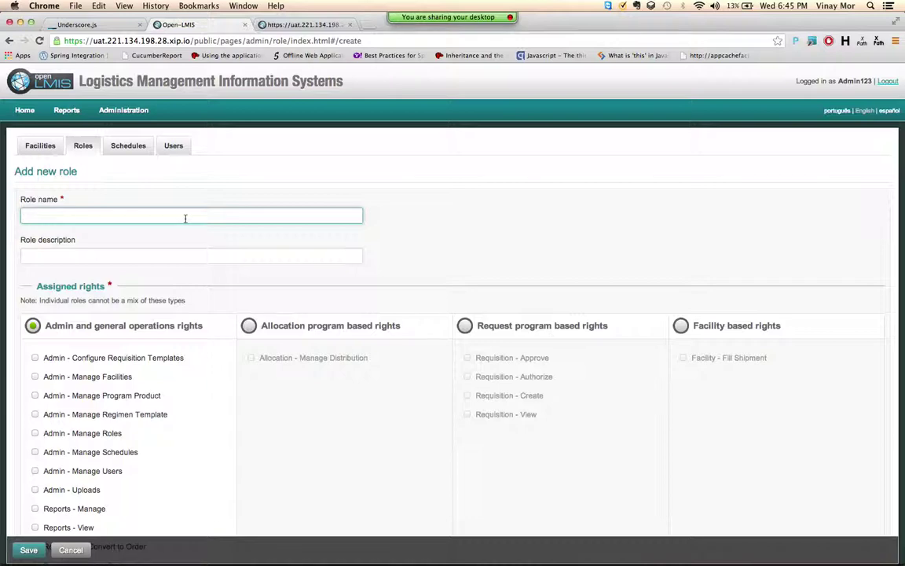
text(new role)
click(681, 325)
click(322, 254)
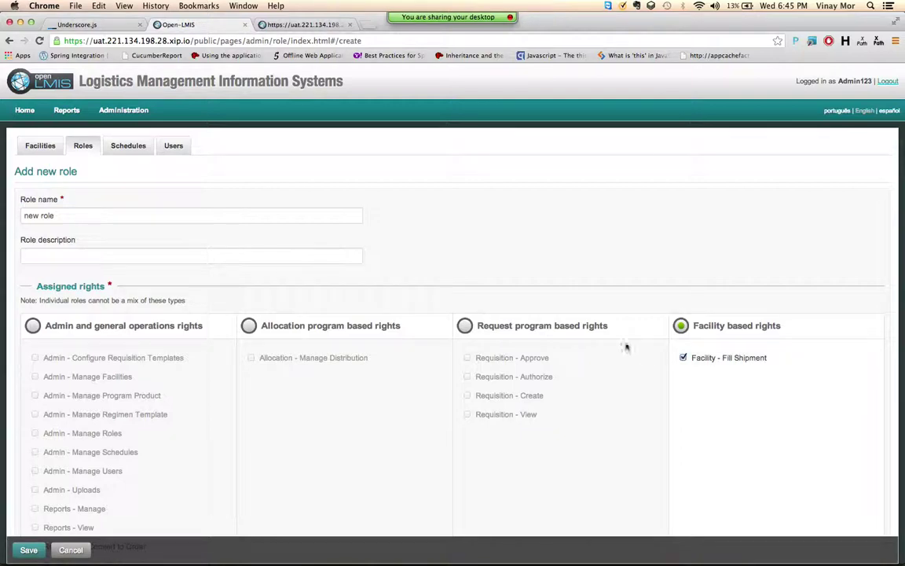
scroll(562, 228, down, 5)
click(26, 547)
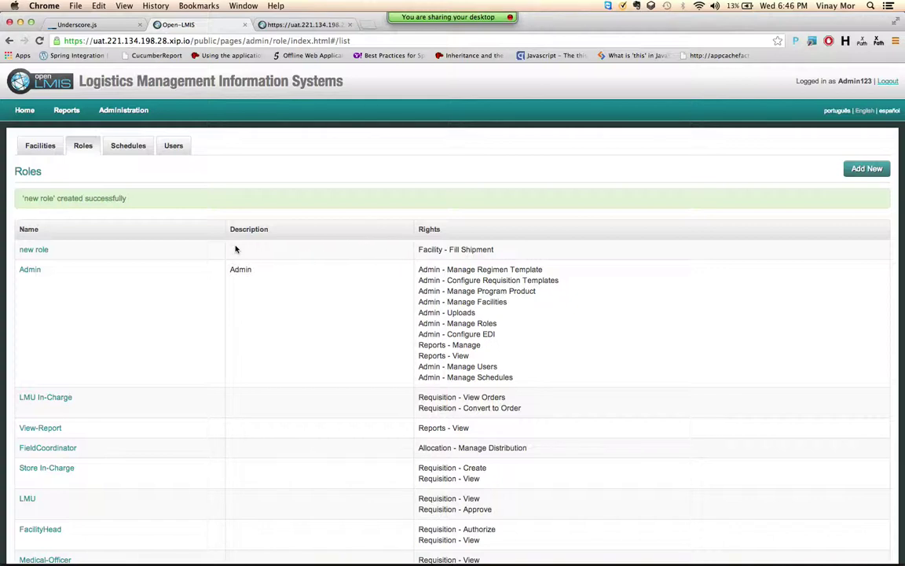
Step: Open 'new role' to check its settings, then log out
click(30, 251)
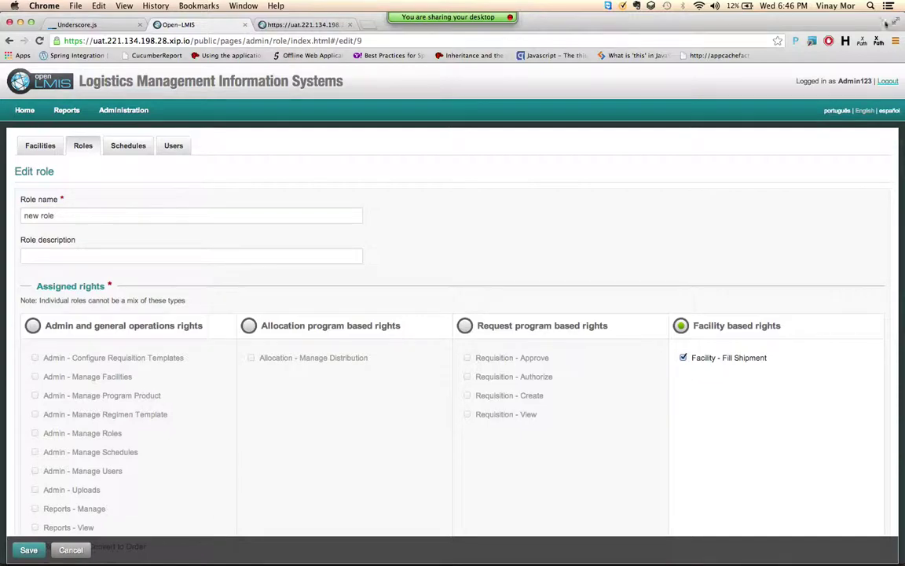
click(889, 80)
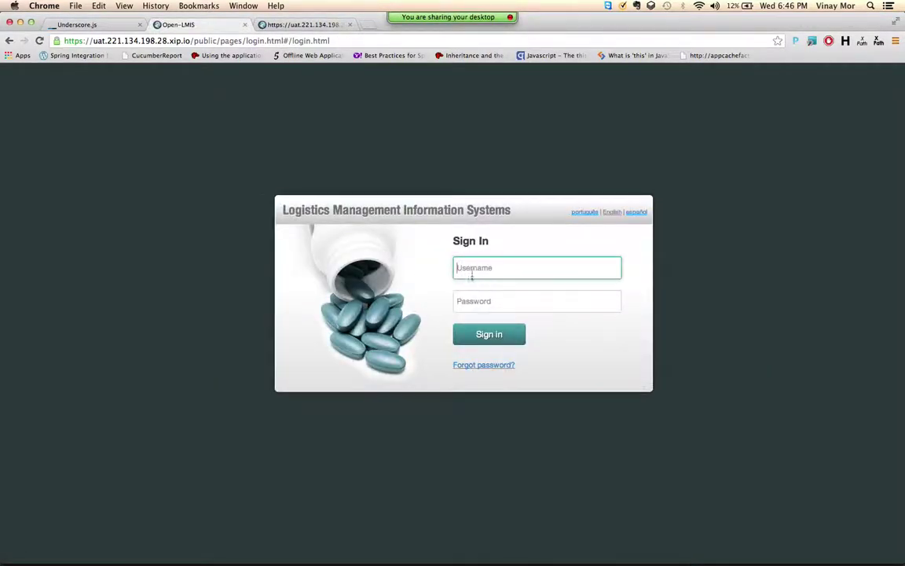
Step: Log in as the lmuincharge user with its password
click(472, 268)
text(Cuminch)
key(BackSpace)
key(BackSpace)
key(BackSpace)
key(BackSpace)
key(BackSpace)
key(BackSpace)
text(muincharge)
key(Tab)
text(••••••)
key(Return)
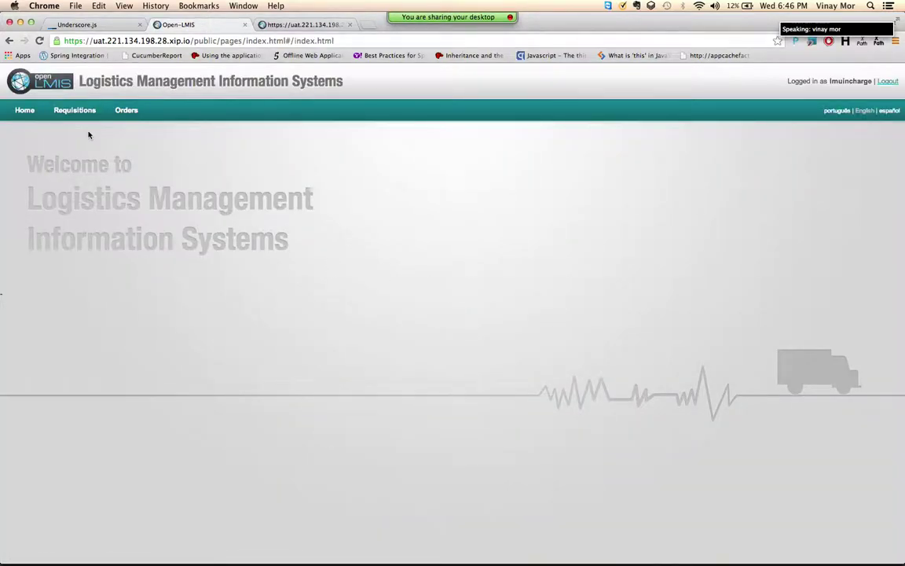
Step: Open Requisitions > Convert to Order, go to page 2, and open the search-field dropdown
mouse_move(79, 111)
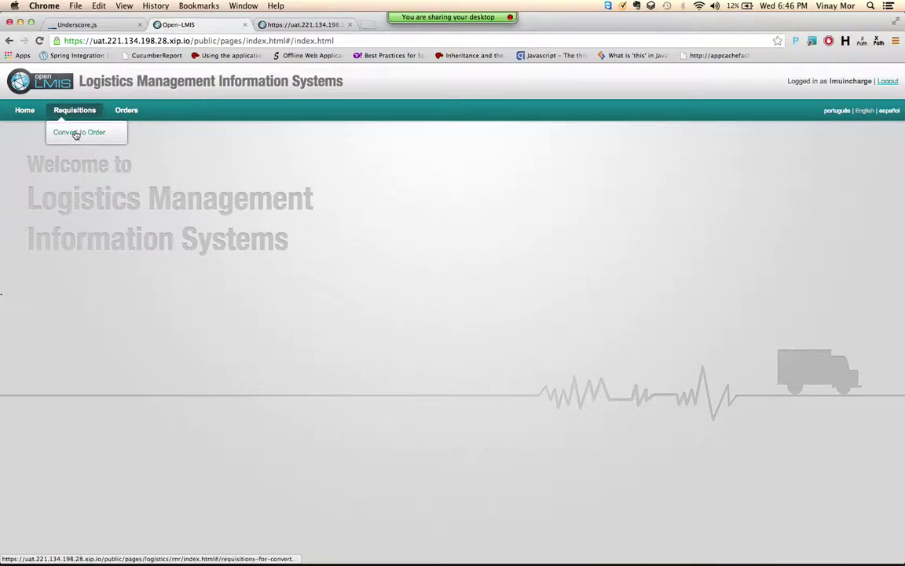
click(76, 134)
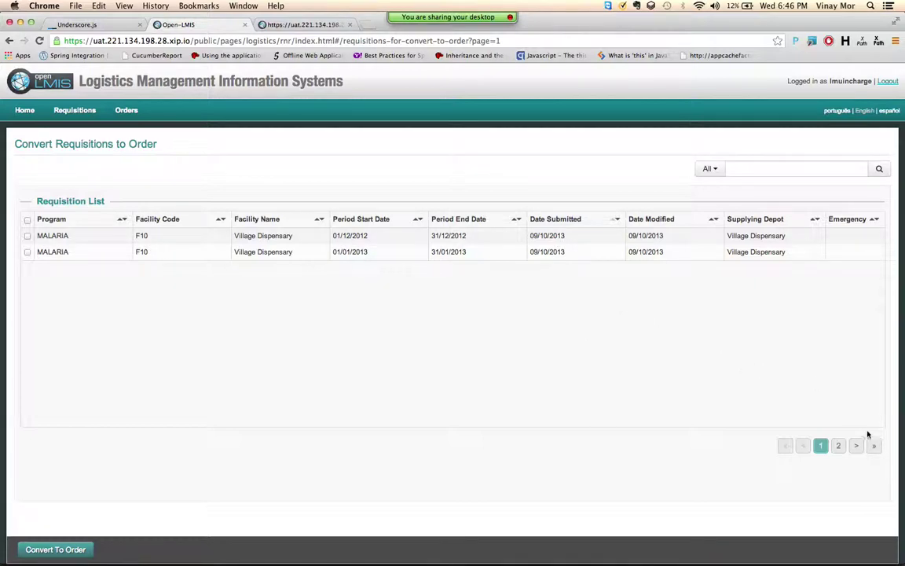
click(840, 447)
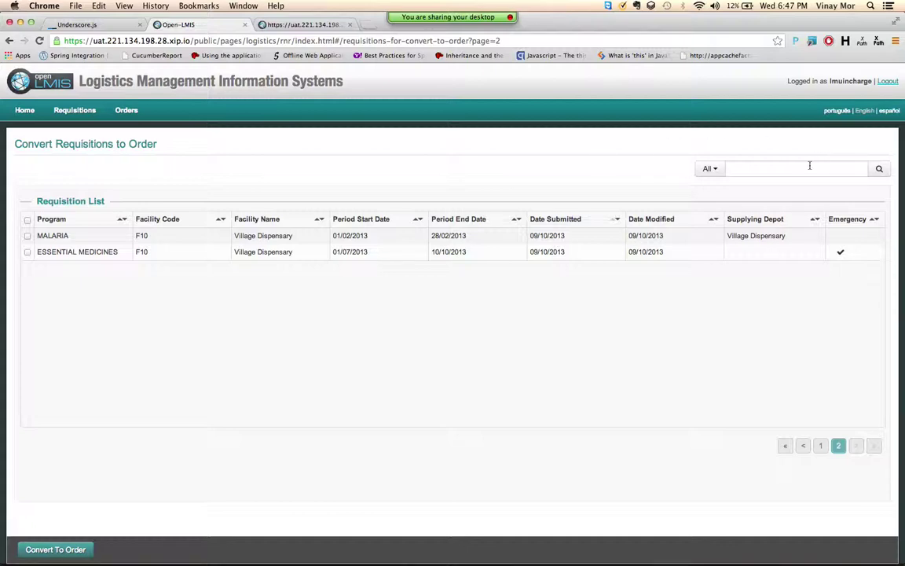
click(768, 170)
click(708, 170)
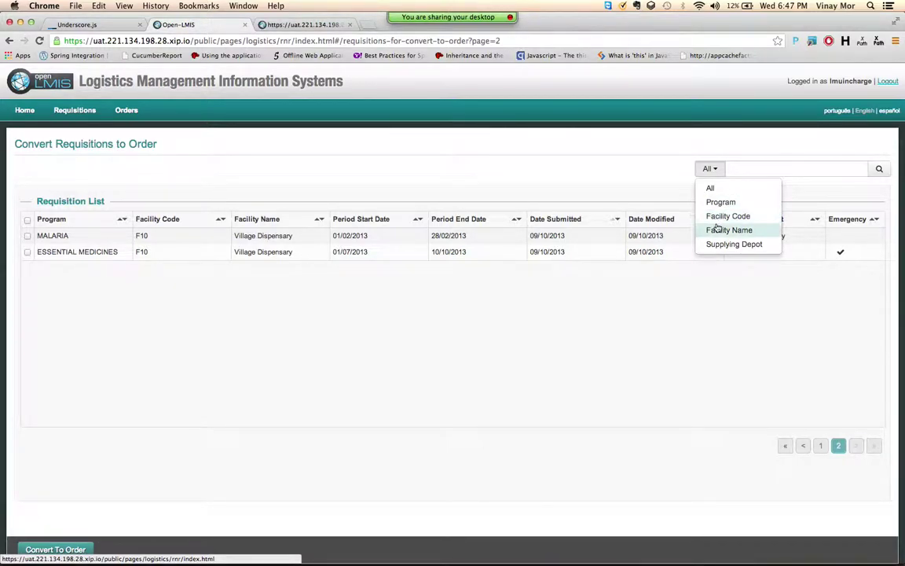
Step: Search requisitions across all fields for 'Ess', then clear the term to restore the full list
click(762, 168)
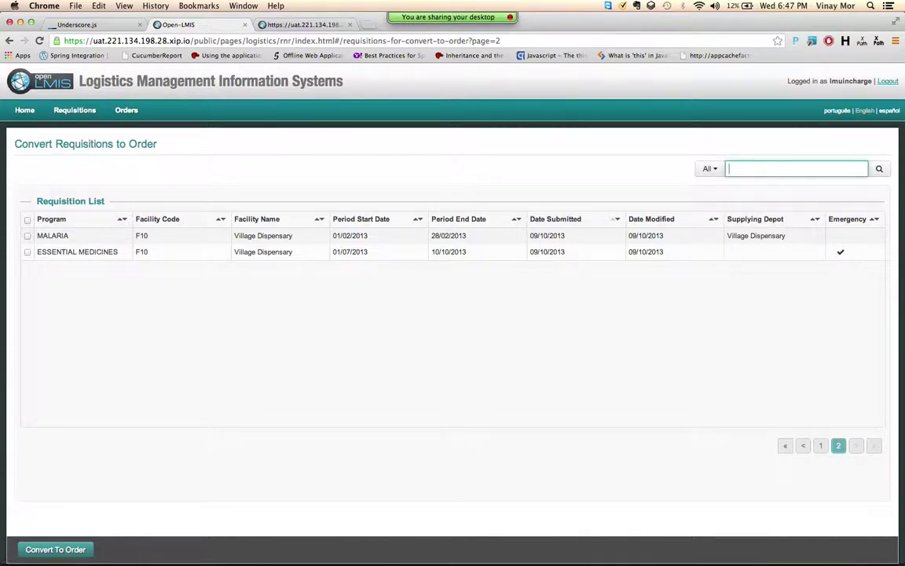
text(Ess)
click(880, 170)
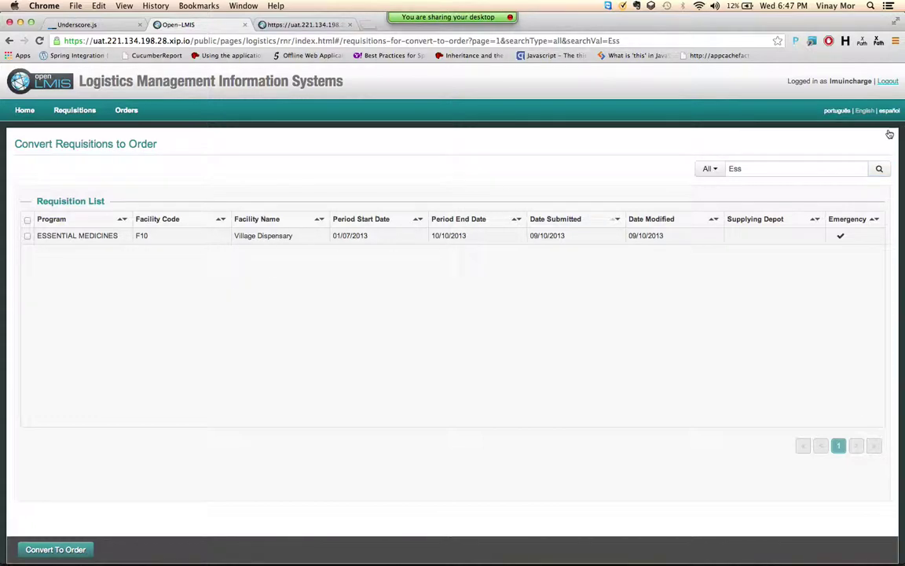
click(750, 168)
key(BackSpace)
key(BackSpace)
key(BackSpace)
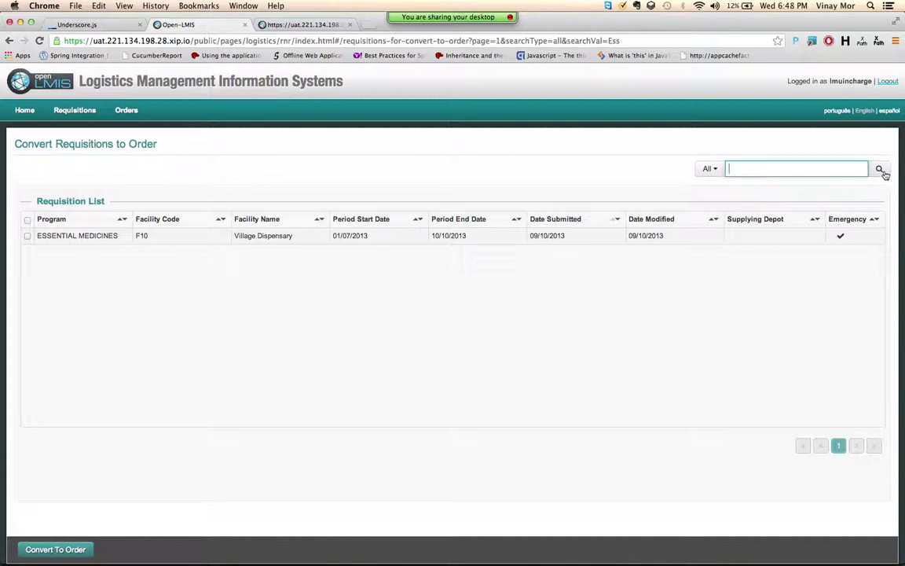
click(880, 169)
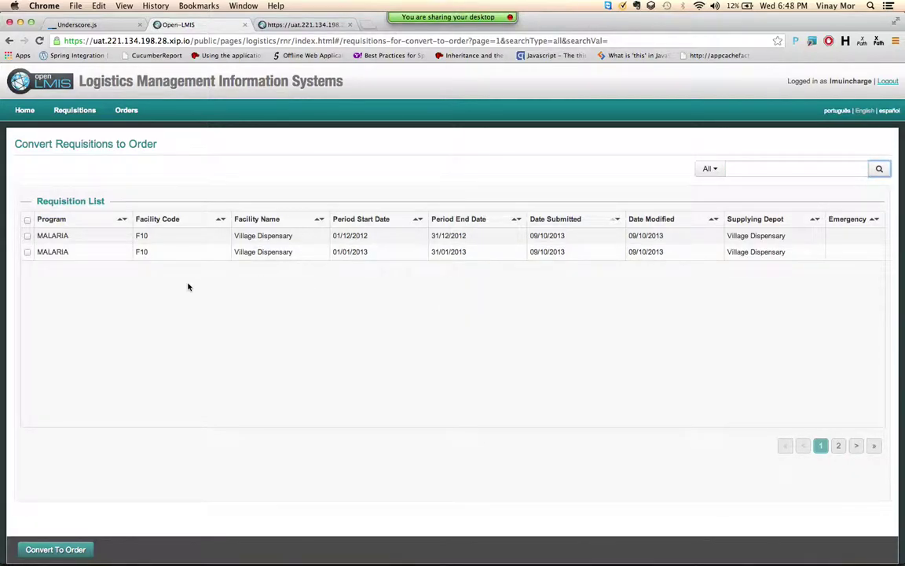
Step: Convert the December 2012 and January 2013 MALARIA requisitions to orders
click(28, 236)
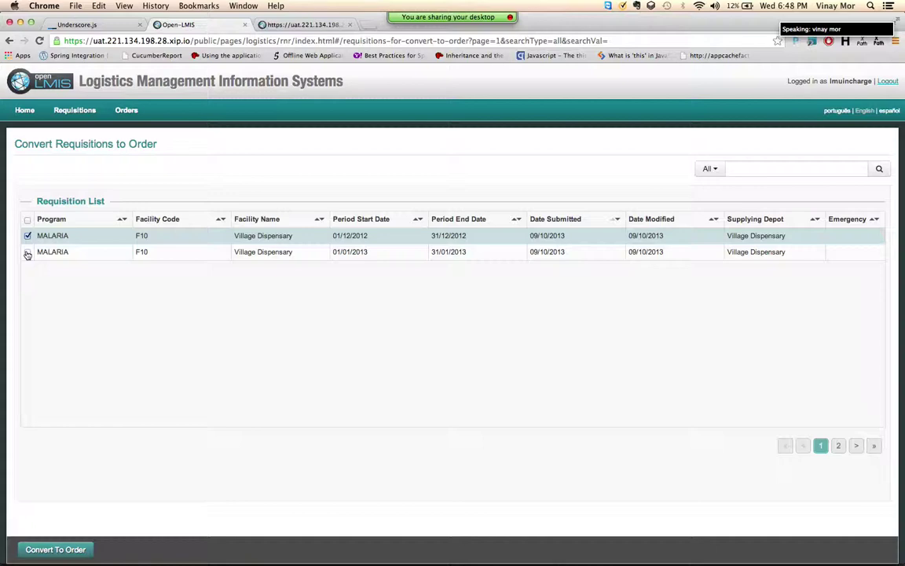
click(27, 252)
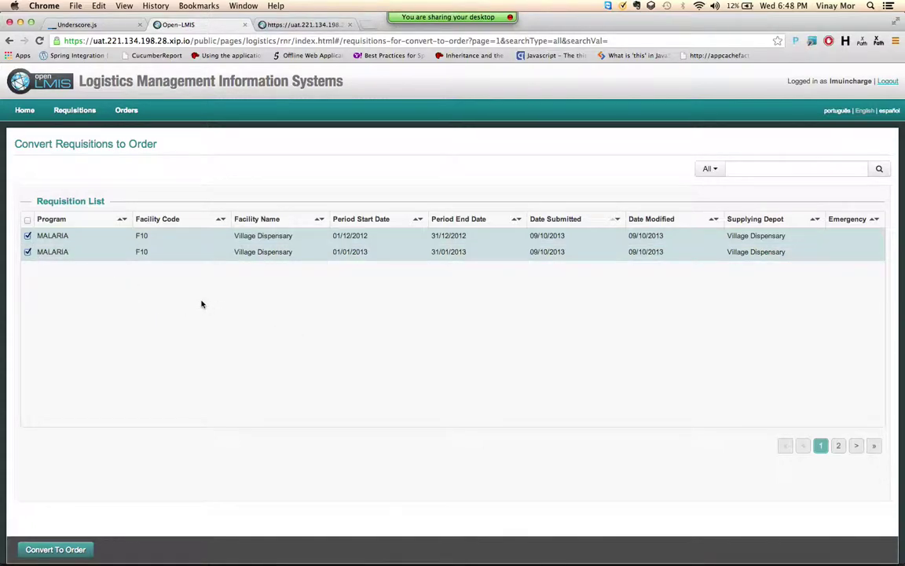
click(50, 549)
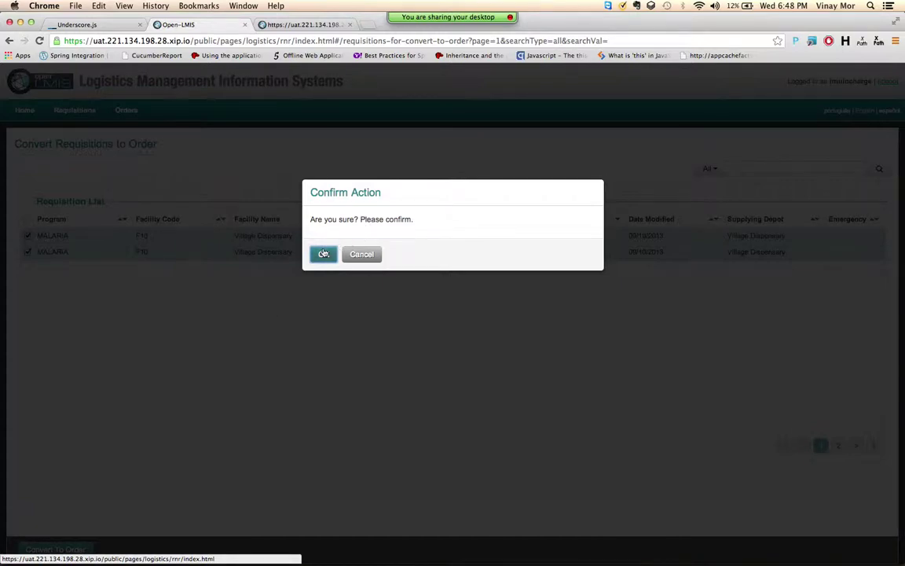
click(323, 253)
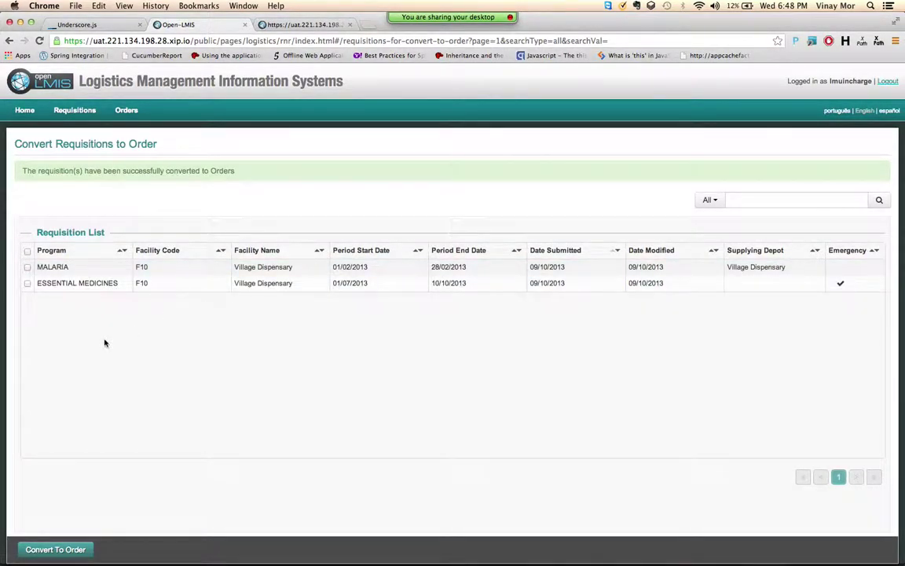
Step: Convert the February 2013 MALARIA and emergency ESSENTIAL MEDICINES requisitions to orders
click(28, 268)
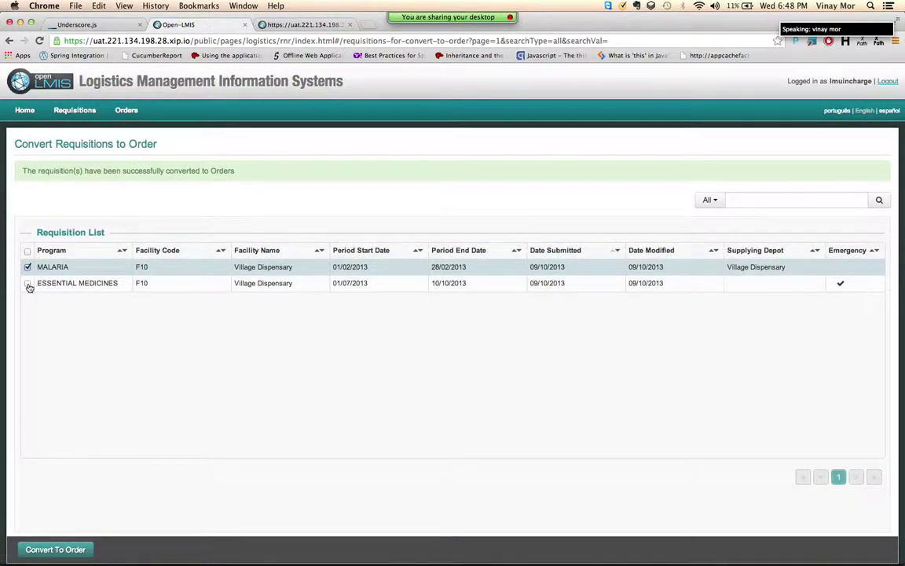
click(28, 284)
click(49, 550)
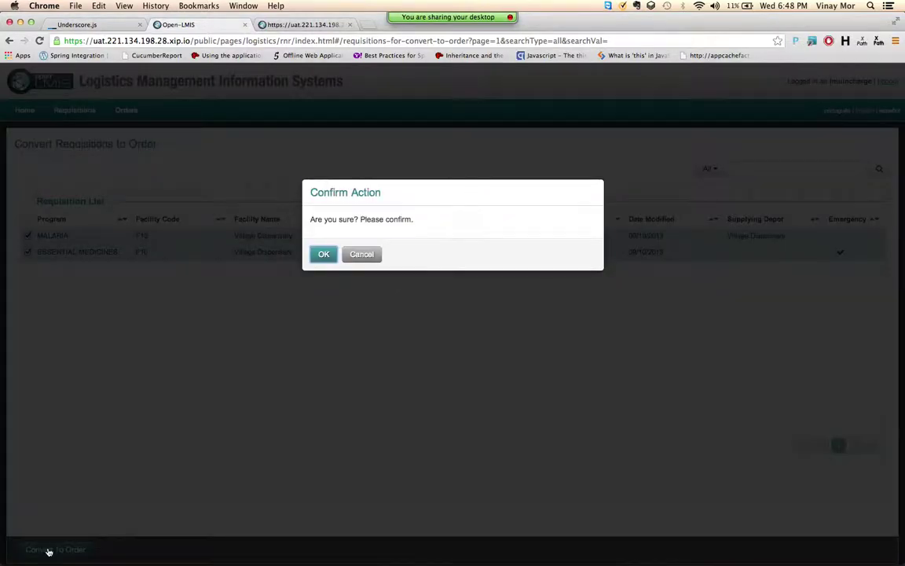
click(319, 256)
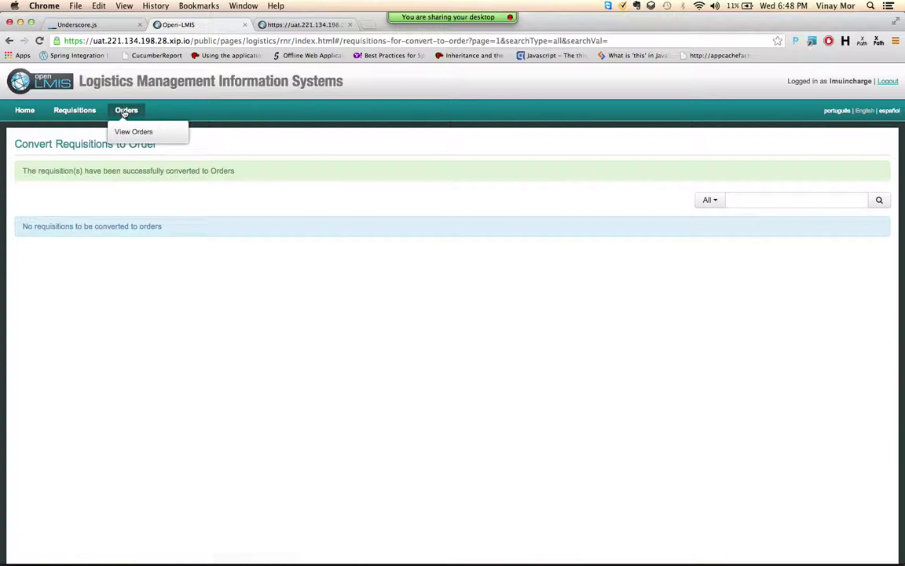
Step: Browse both pages of converted orders, select emergency order 4, then log out
mouse_move(125, 112)
click(125, 131)
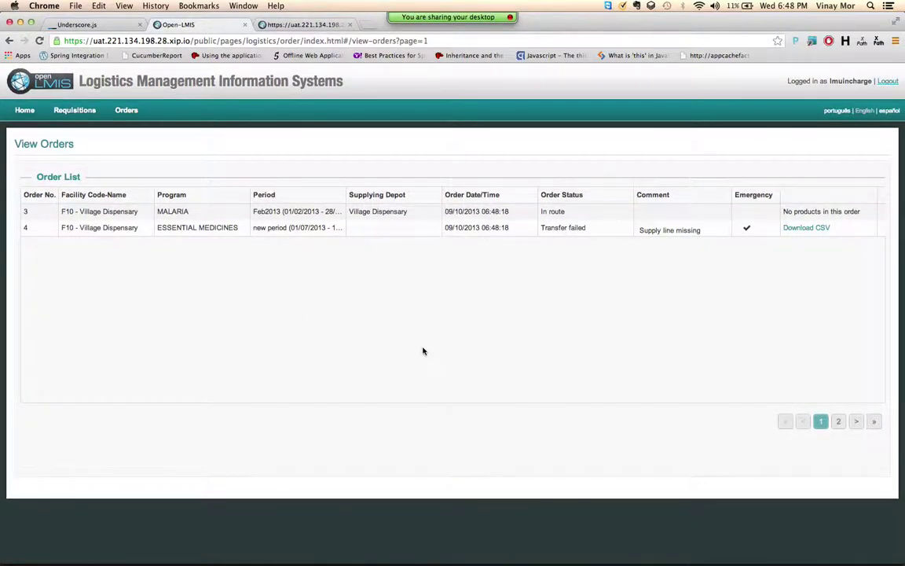
click(837, 422)
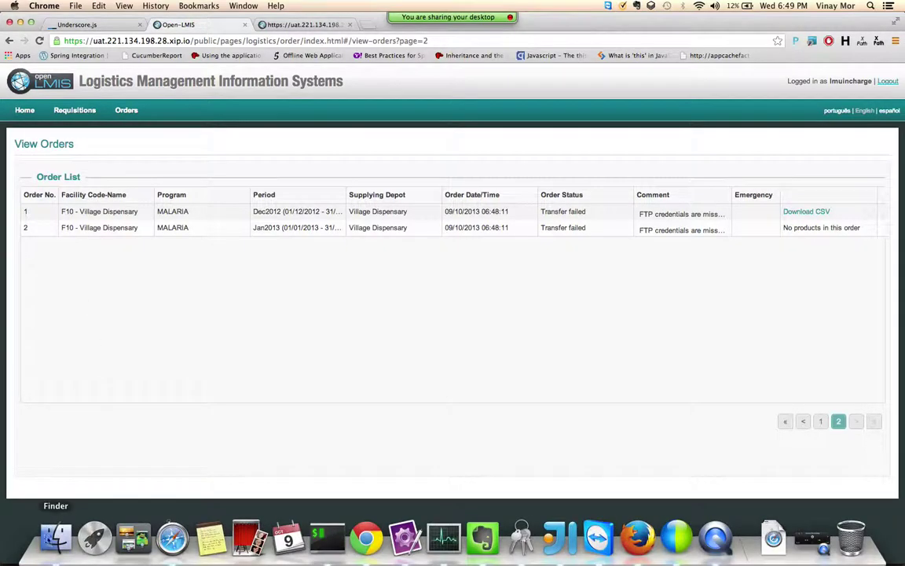
click(821, 421)
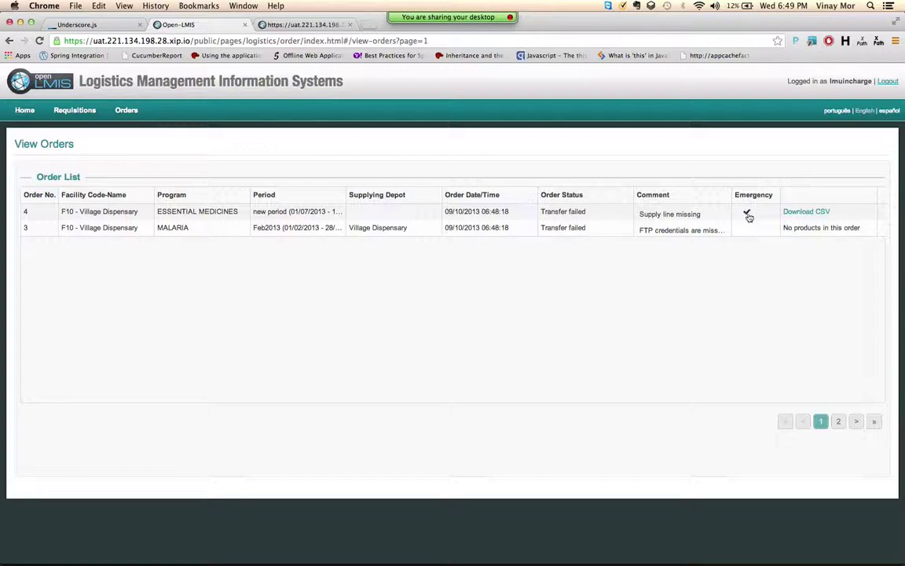
click(220, 216)
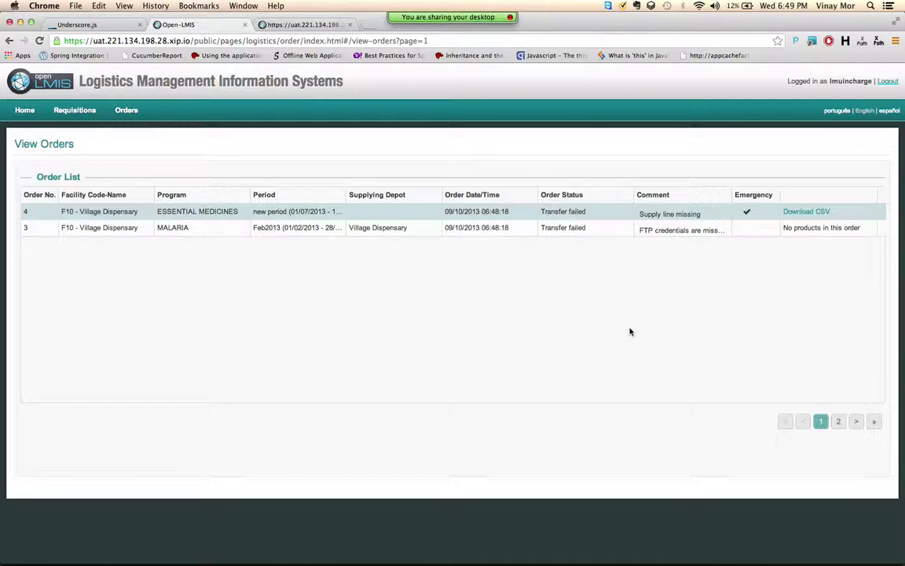
click(888, 81)
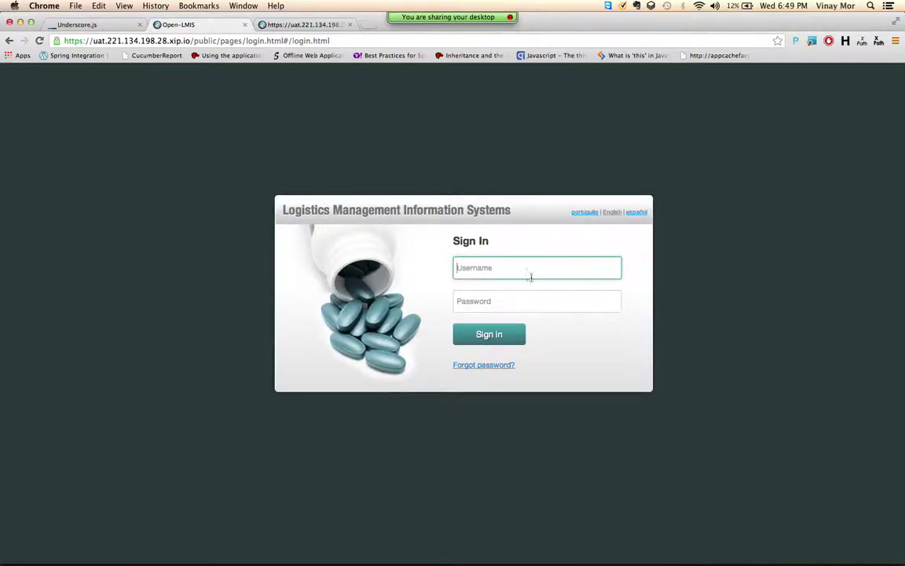
Step: Sign in with the store in-charge username and its password
click(531, 276)
click(749, 236)
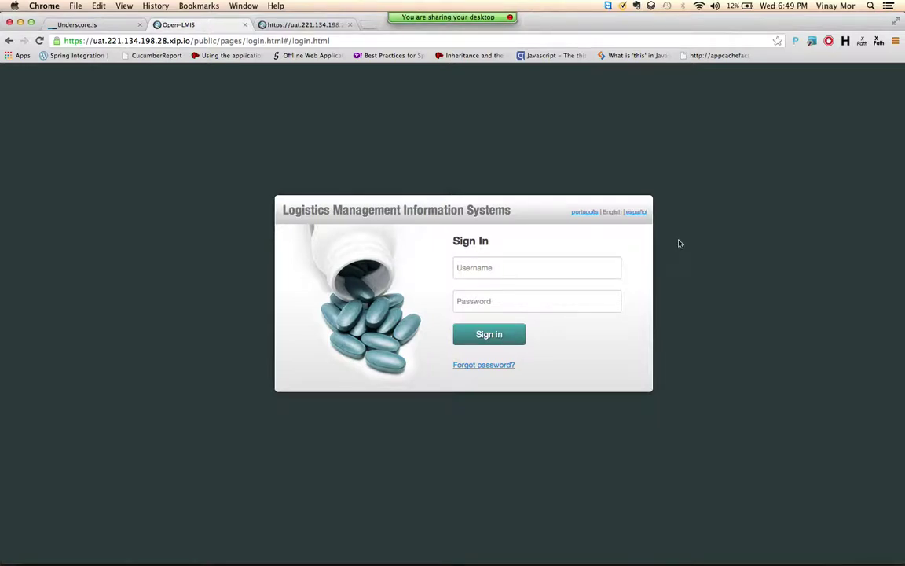
click(591, 267)
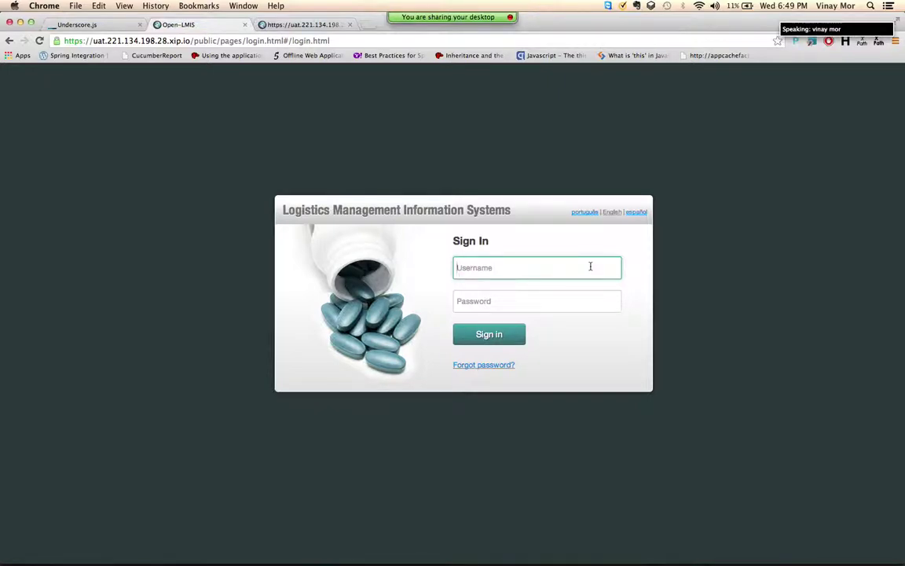
text(st)
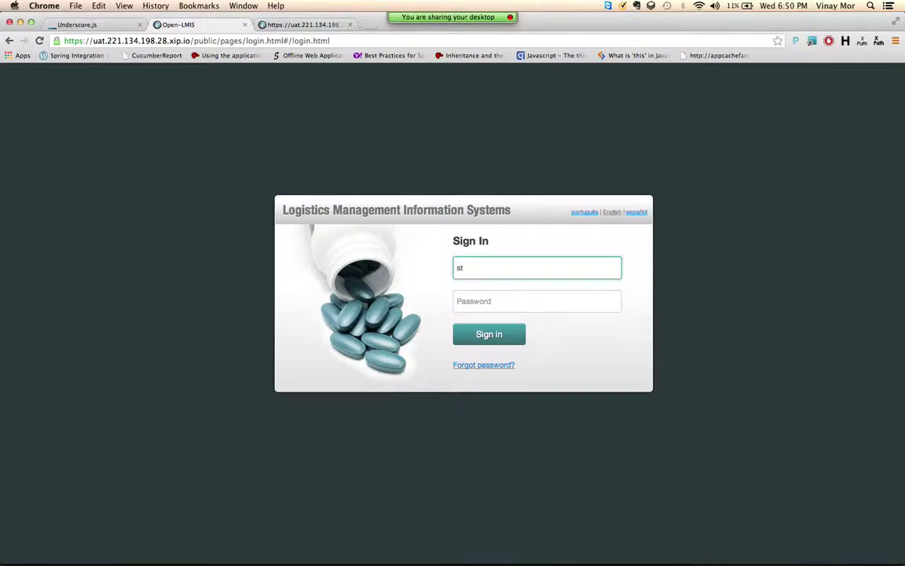
text(oreincharge)
key(Tab)
text(Admin1)
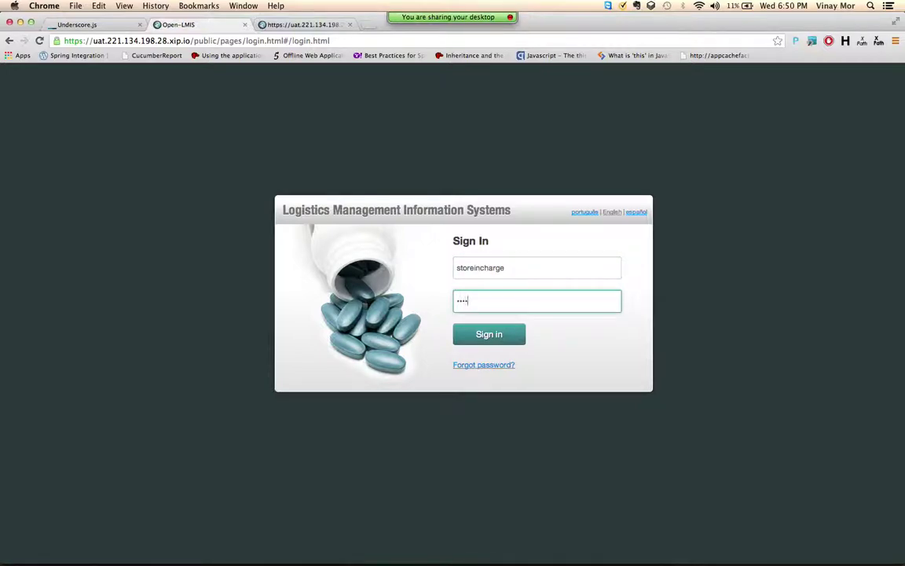
key(Return)
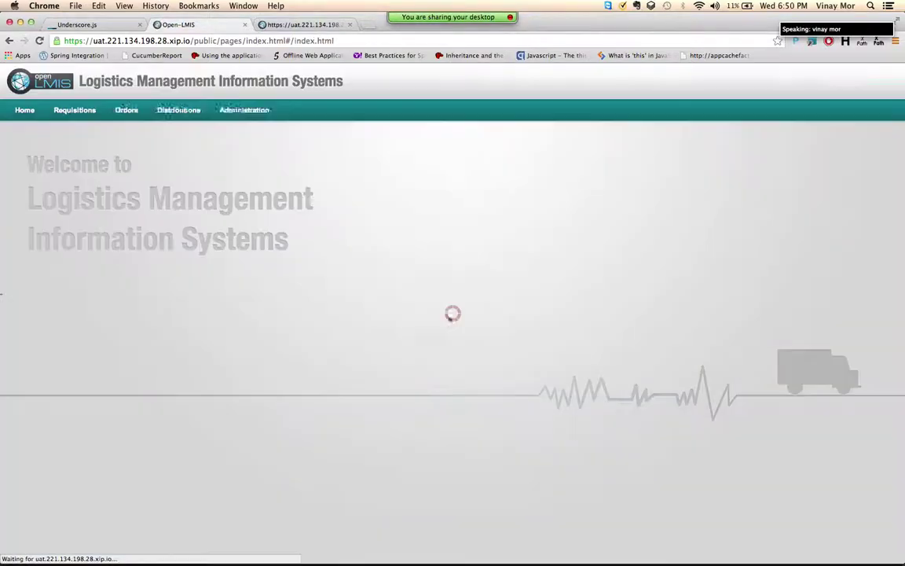
Step: Choose MALARIA program and Emergency type, then proceed with the new period's requisition
mouse_move(75, 110)
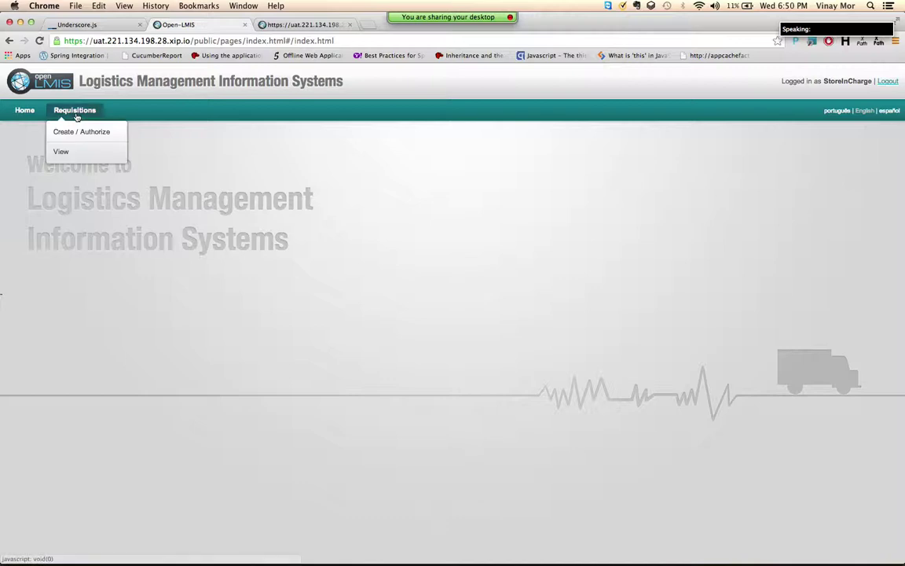
click(75, 134)
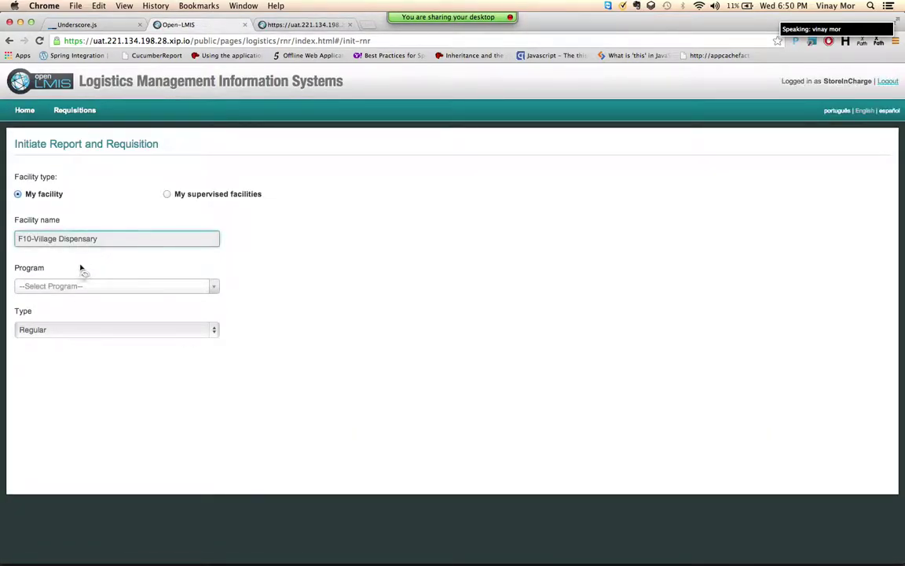
click(75, 286)
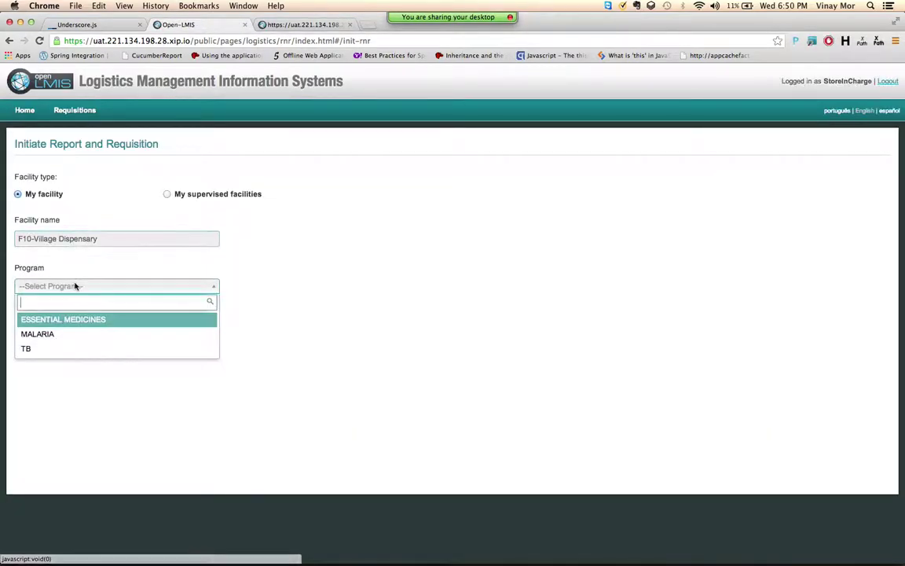
click(70, 333)
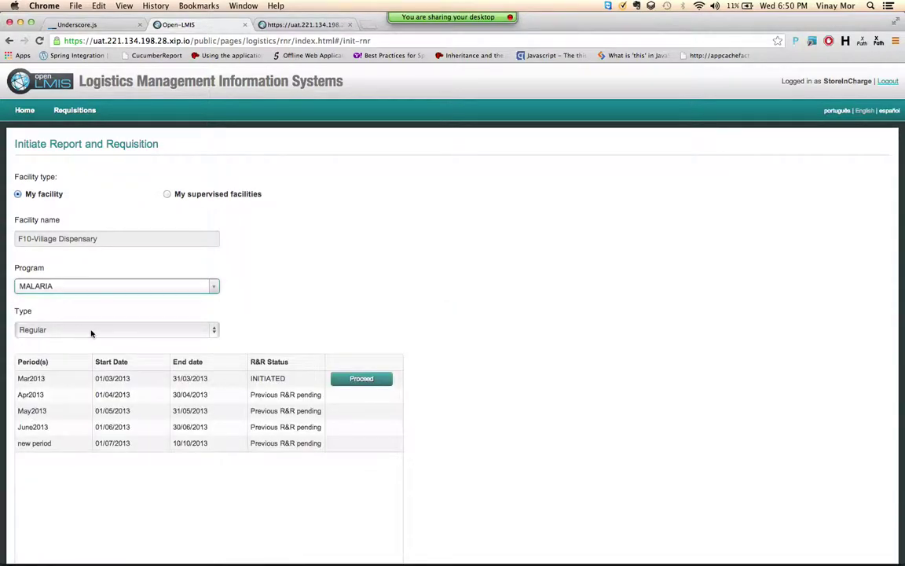
click(90, 332)
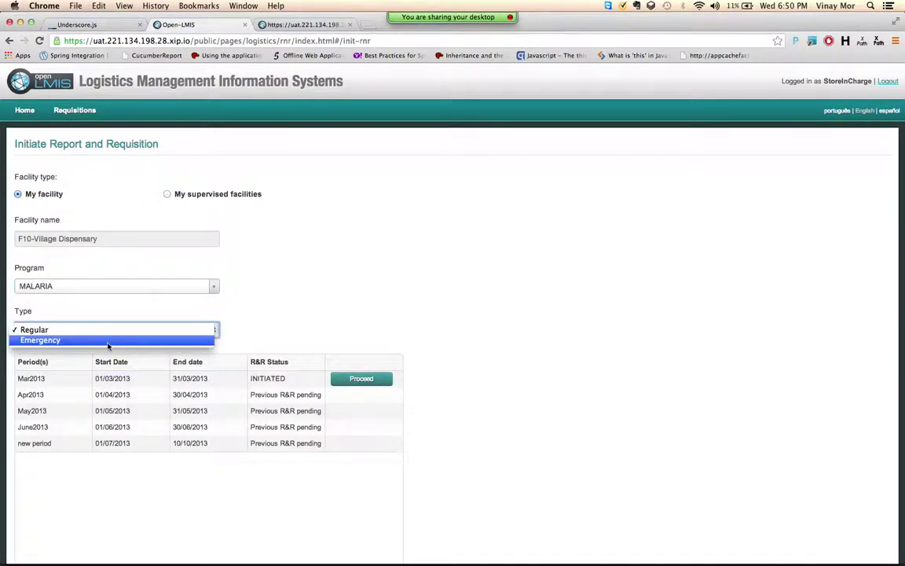
click(108, 341)
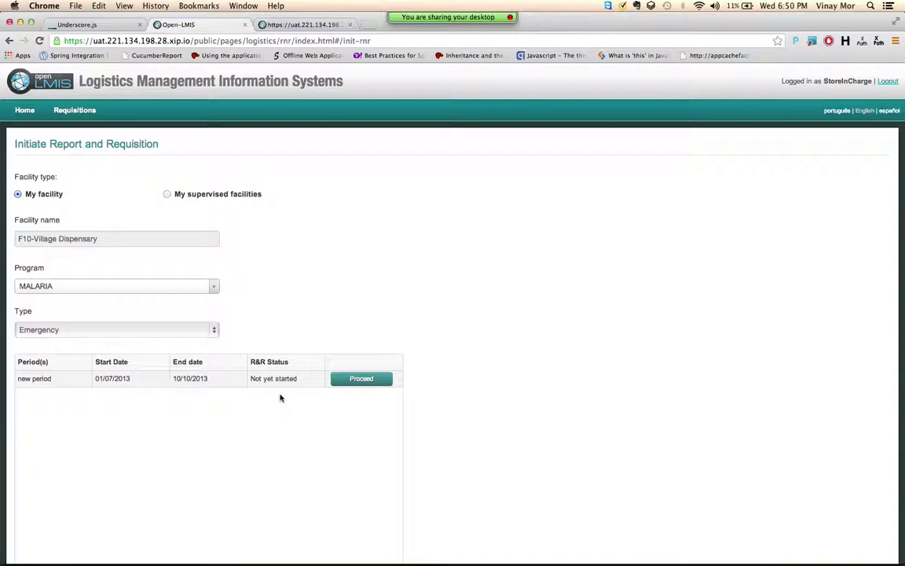
click(359, 386)
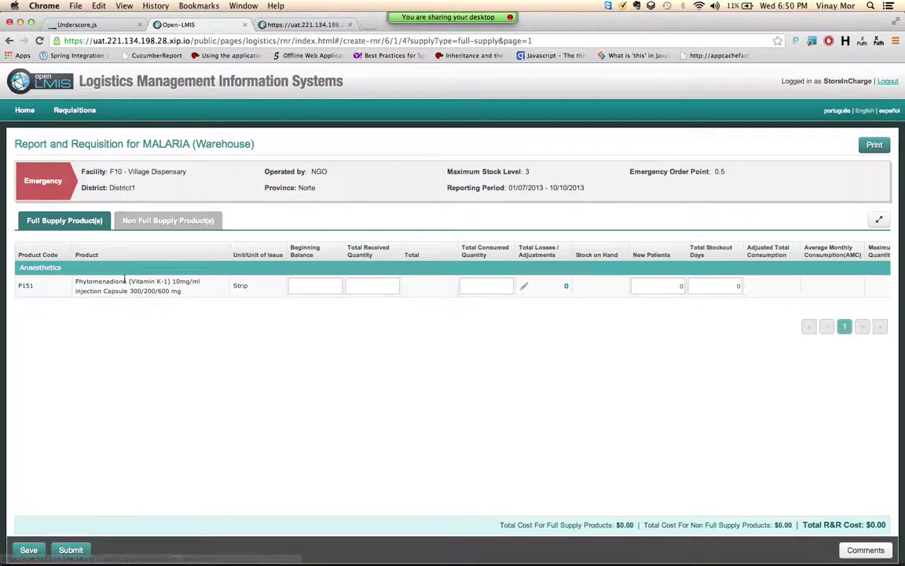
Step: Enter 1 for beginning balance, total received and total consumed quantities
click(316, 281)
text(1)
key(Tab)
text(1)
key(Tab)
text(1)
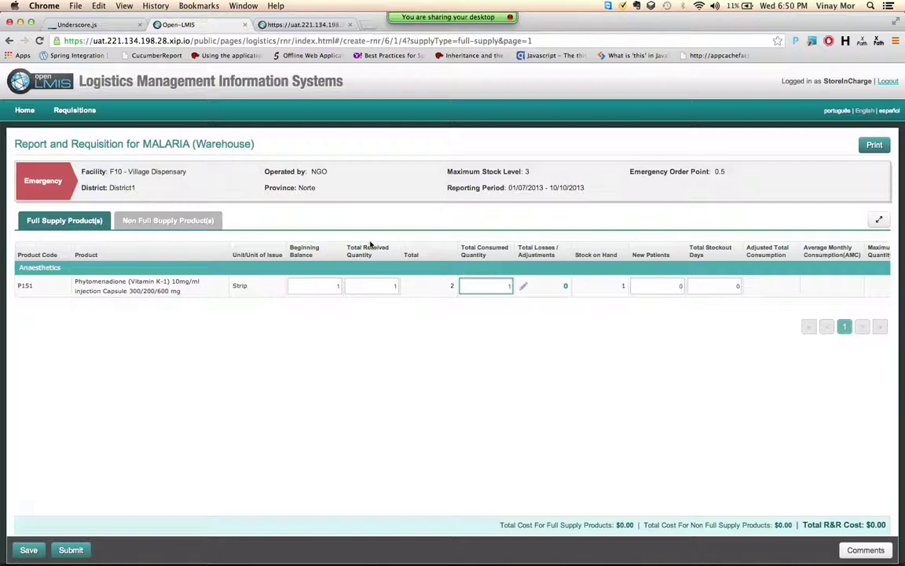
scroll(277, 286, right, 8)
scroll(277, 286, left, 8)
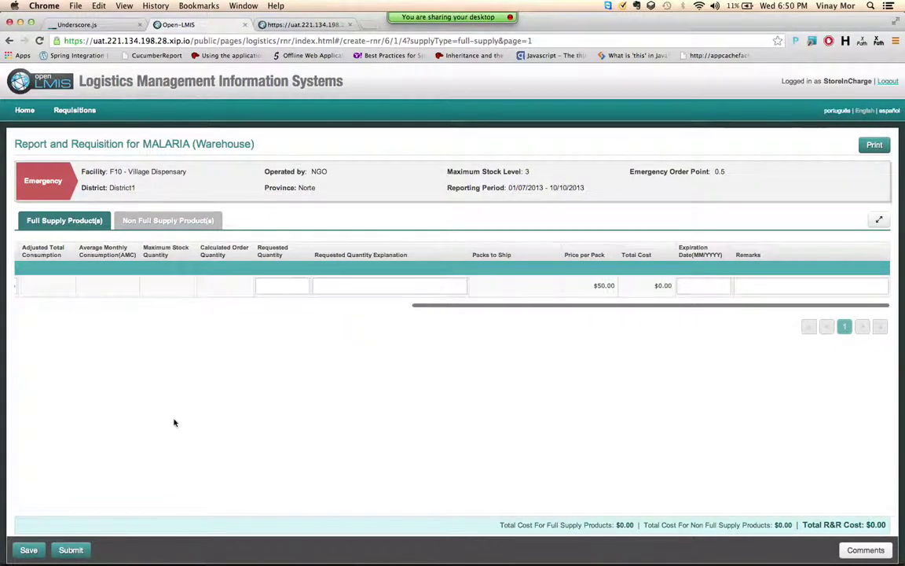
scroll(174, 422, left, 5)
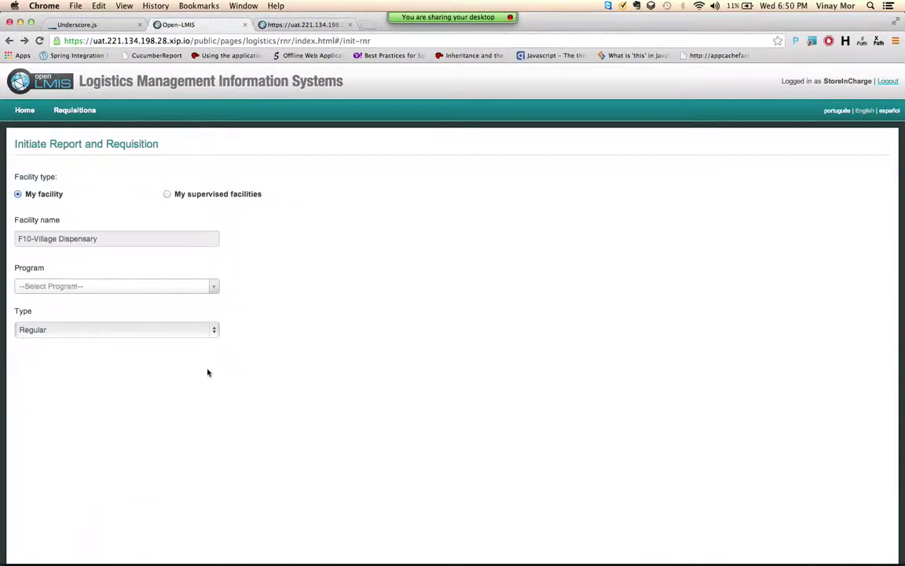
Step: Reselect MALARIA and Emergency to list the new-period rows again
click(154, 289)
click(119, 335)
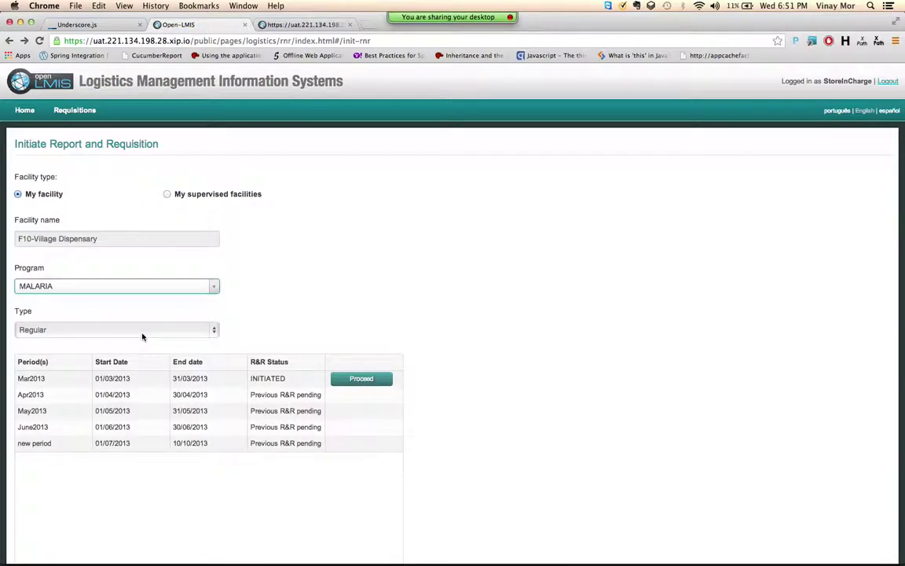
click(194, 330)
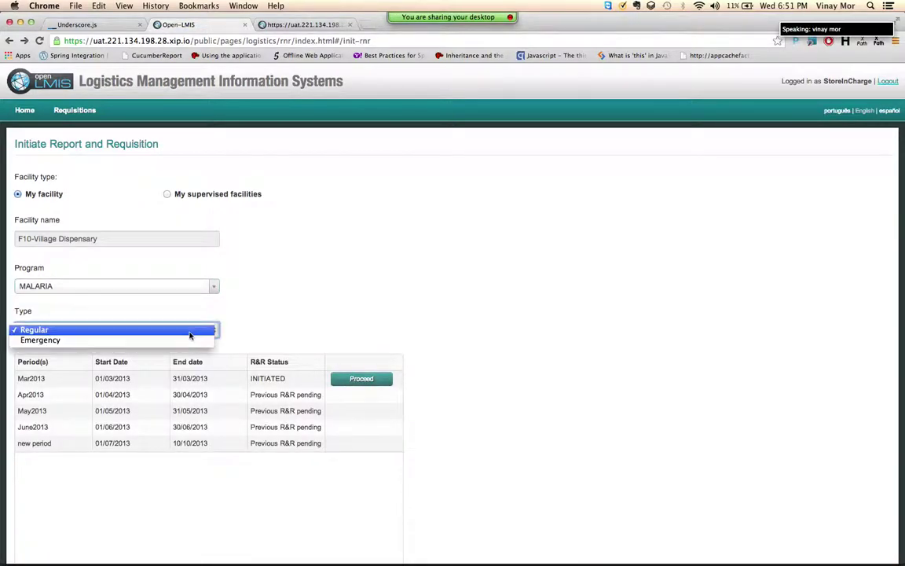
click(173, 341)
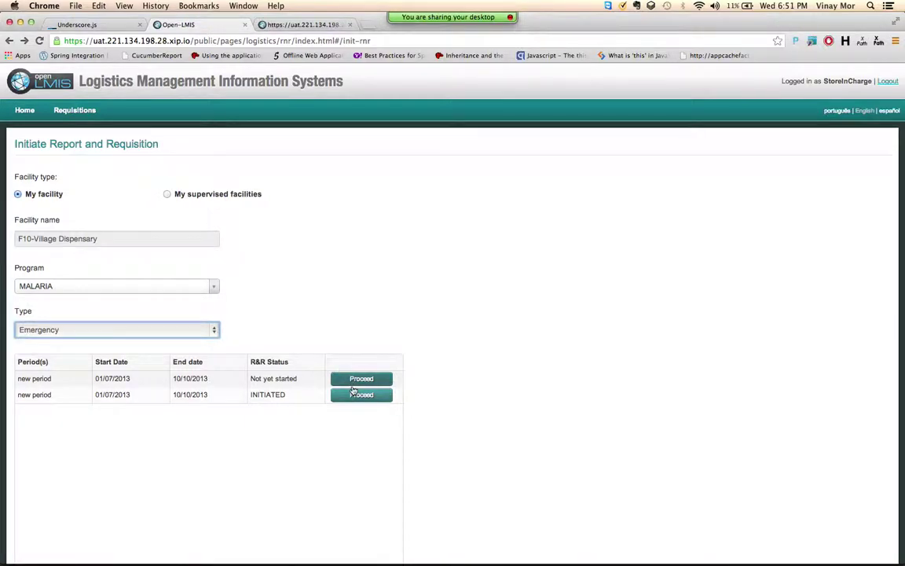
Step: Open the INITIATED requisition, enter 1 for balance, received and consumed, and submit it
click(349, 394)
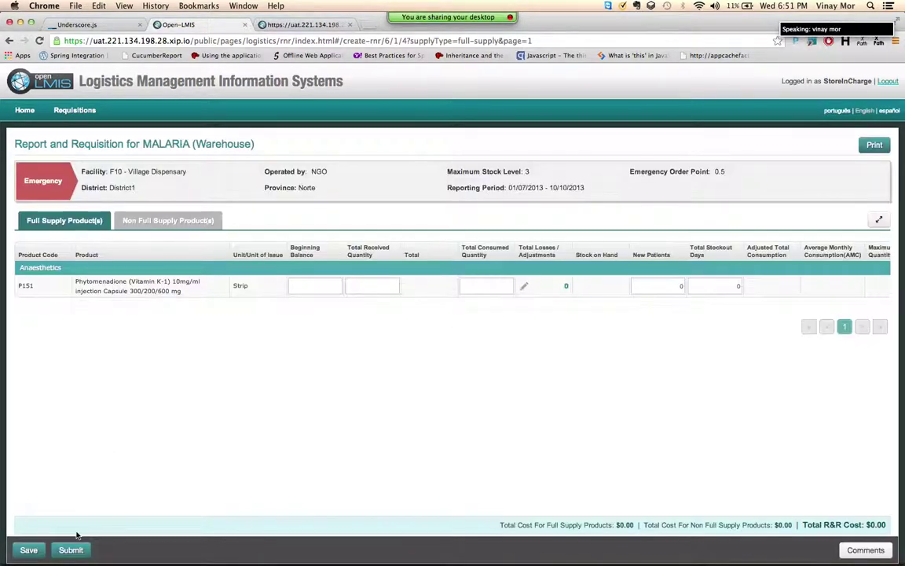
click(71, 550)
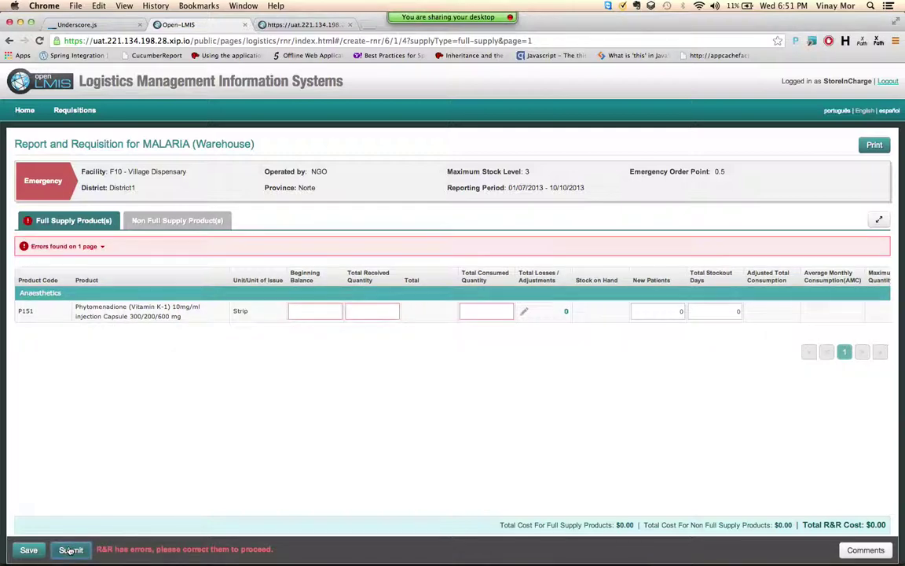
click(294, 311)
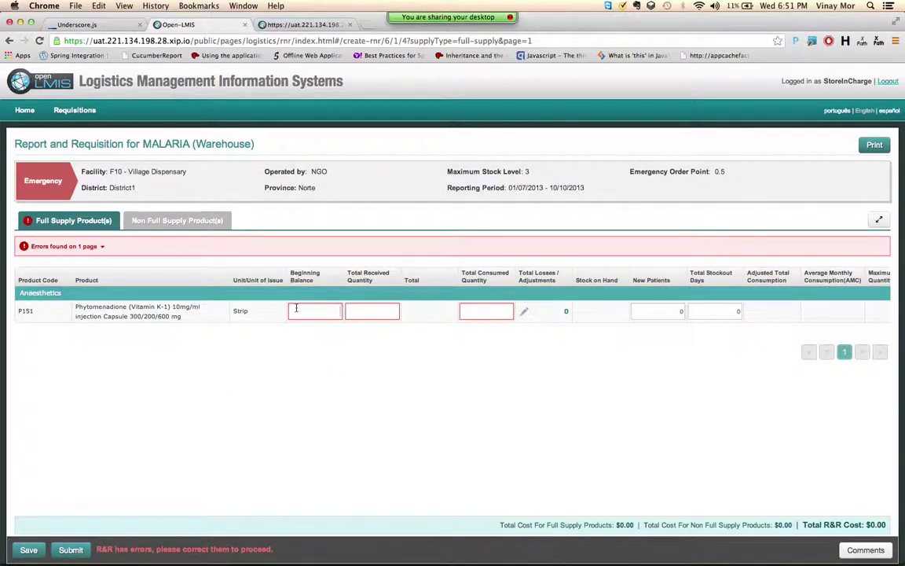
text(1)
key(Tab)
text(1)
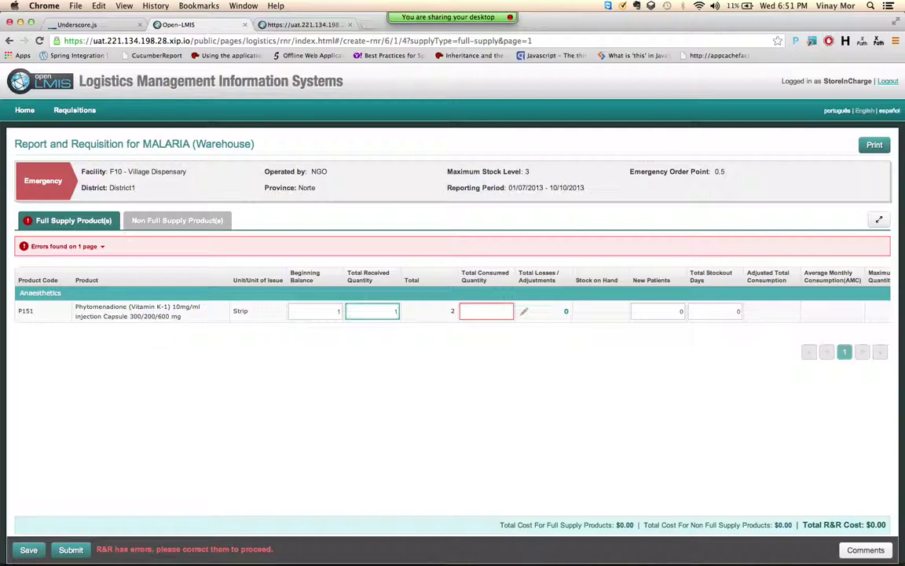
key(Tab)
text(1)
key(Tab)
click(71, 549)
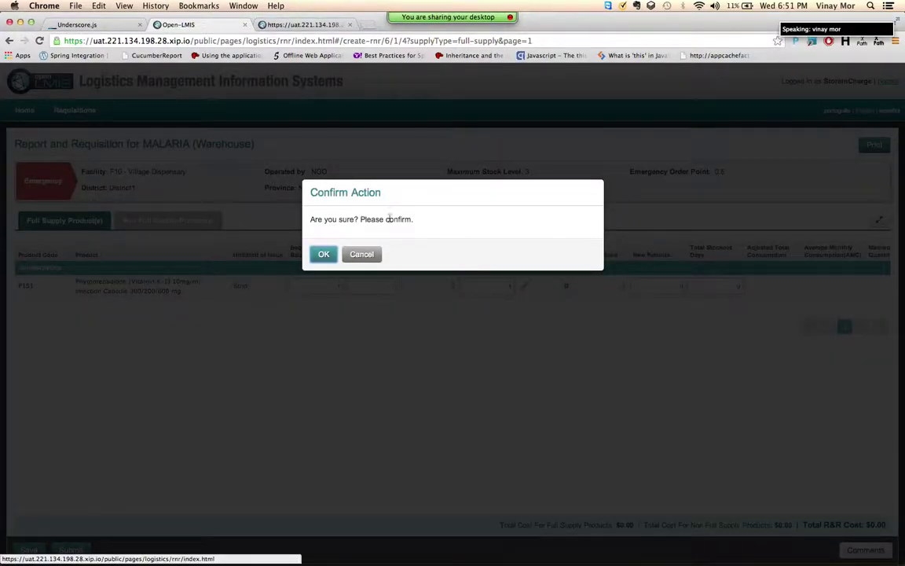
click(322, 261)
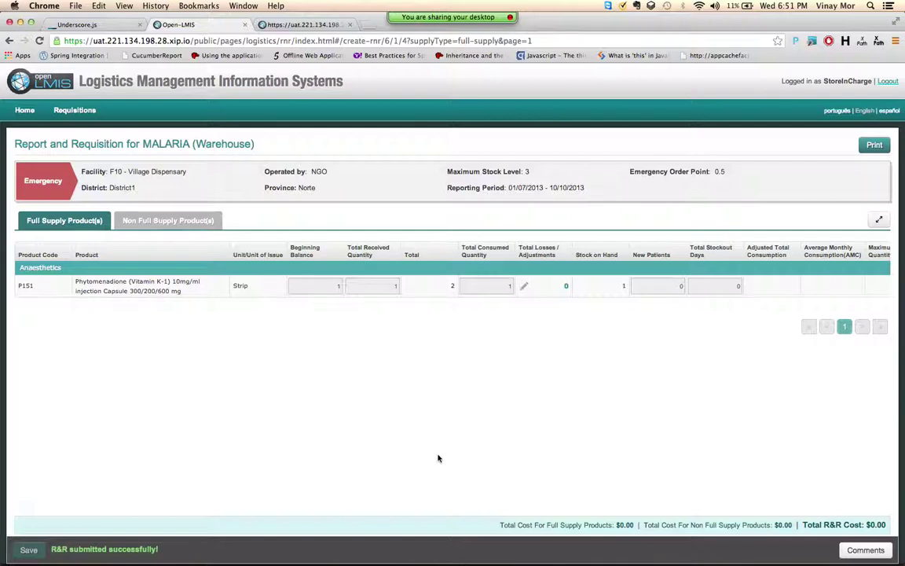
scroll(864, 267, right, 10)
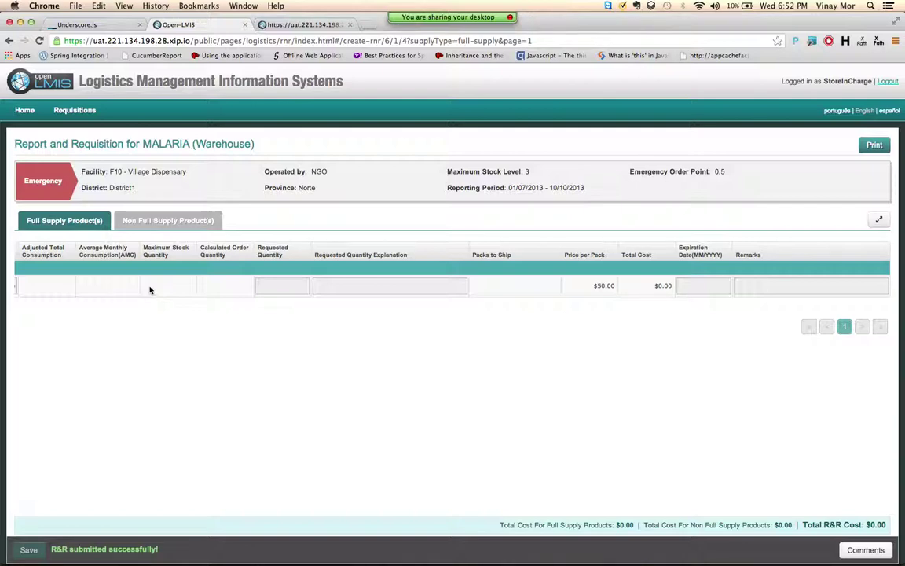
scroll(149, 290, left, 10)
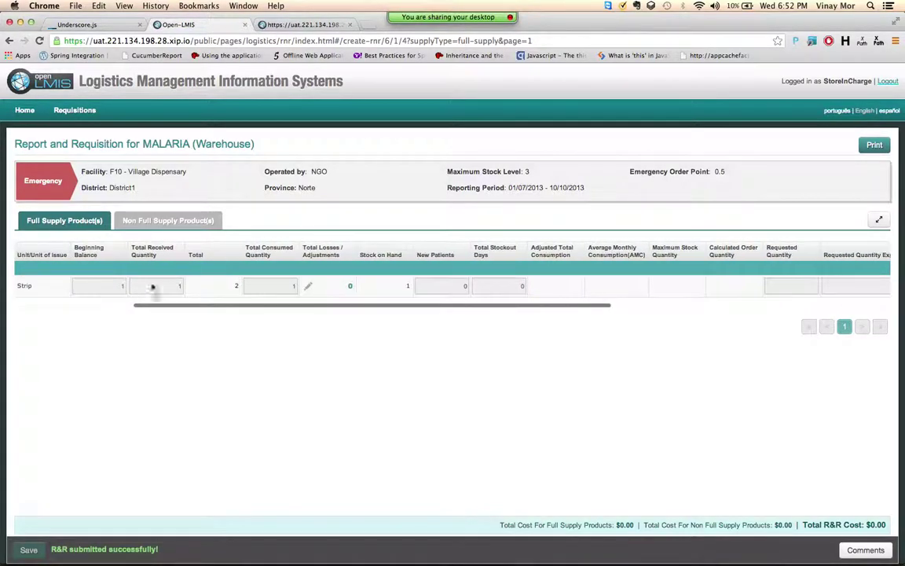
scroll(193, 285, right, 10)
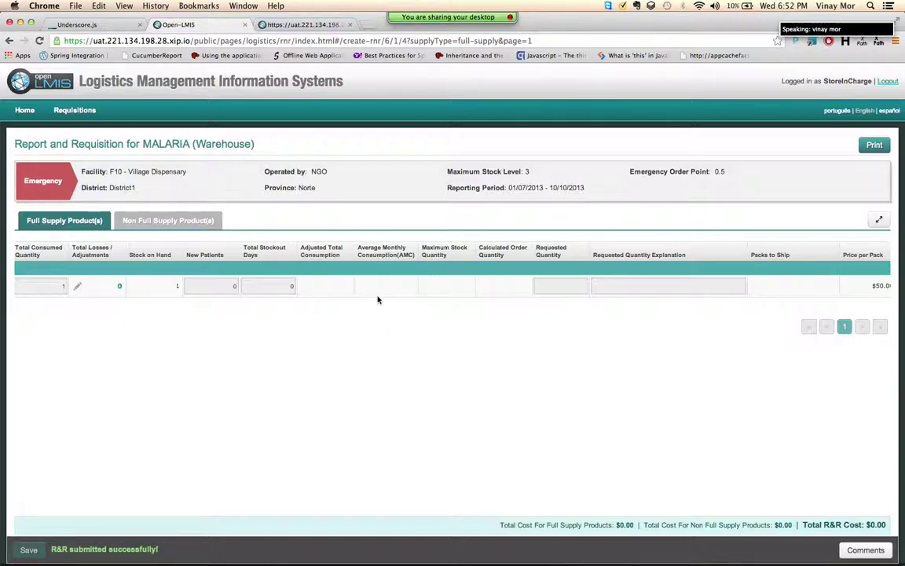
scroll(378, 300, right, 2)
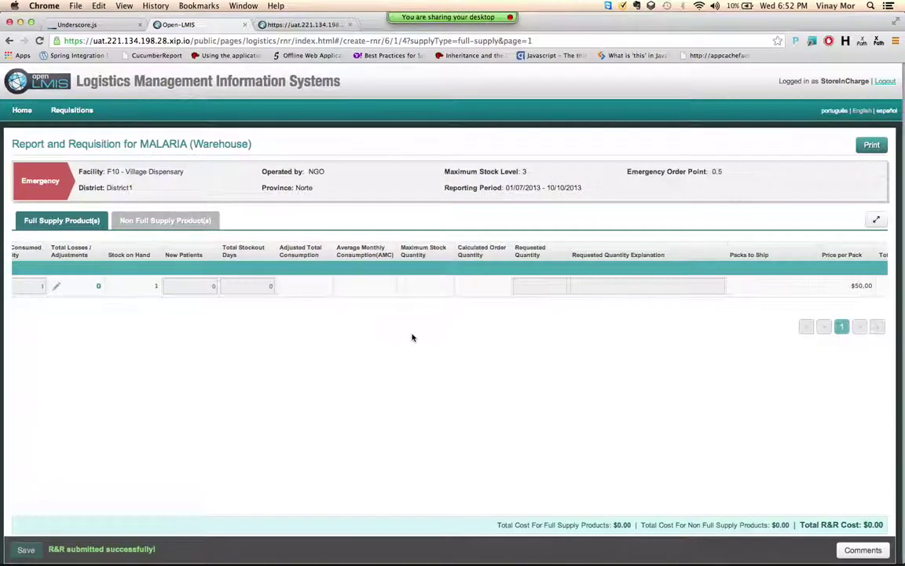
scroll(468, 298, right, 1)
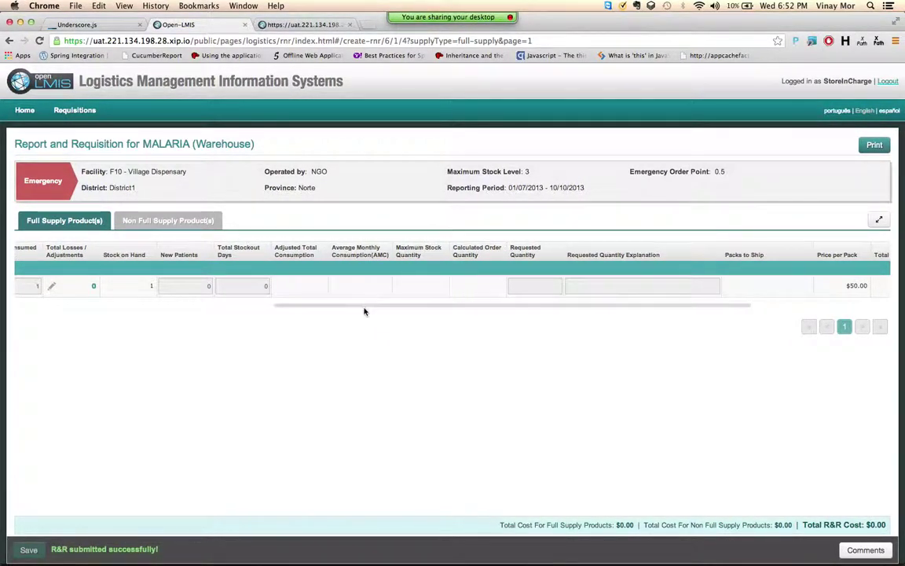
scroll(358, 446, down, 1)
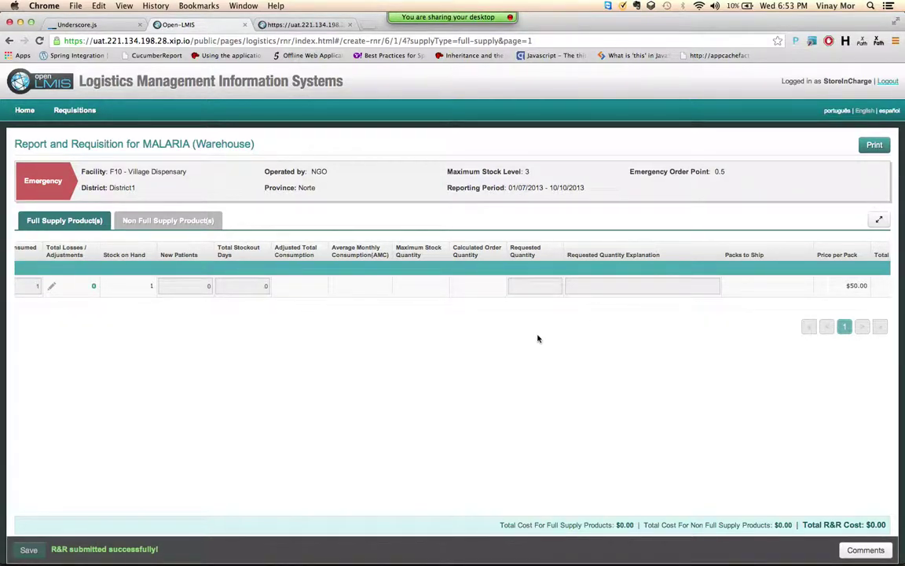
Step: Log out and sign in as facilityhead, retrying with the corrected password
click(887, 81)
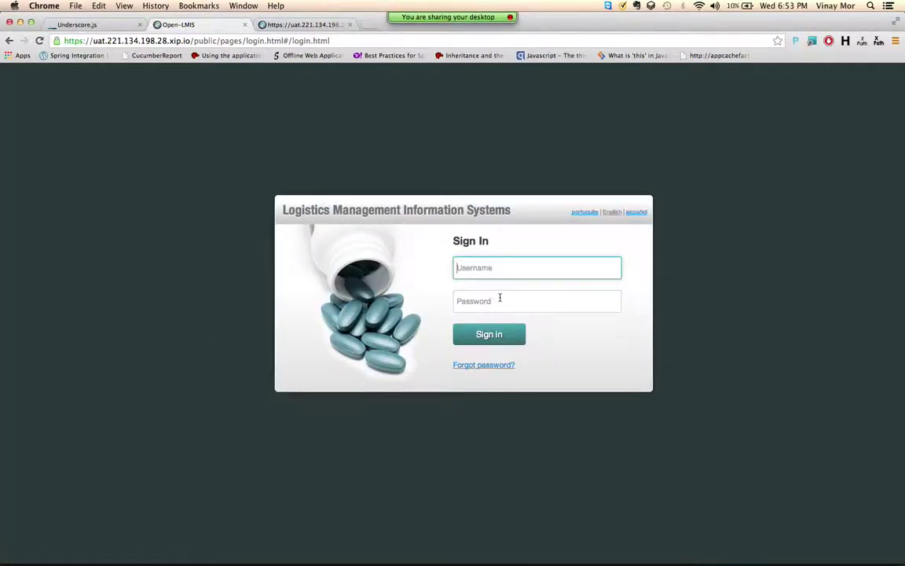
click(494, 267)
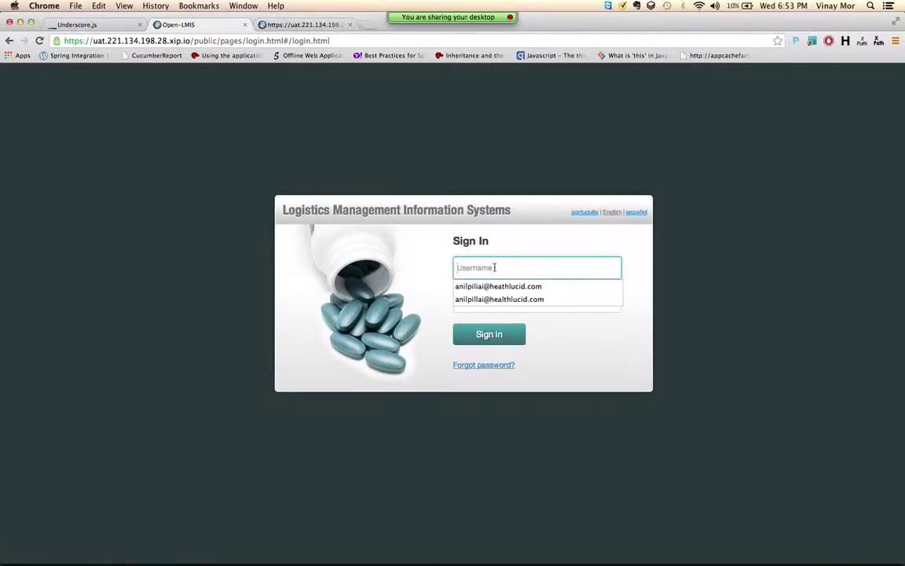
text(facility)
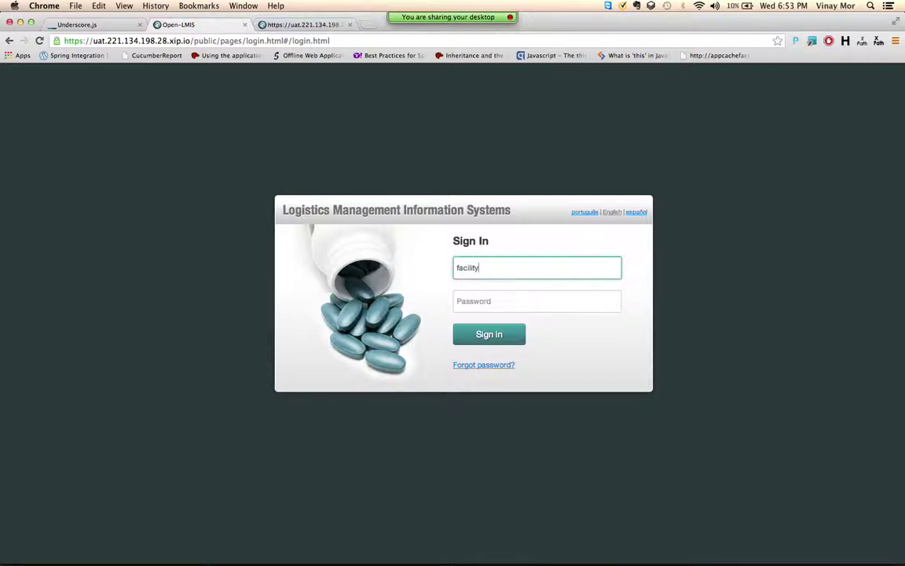
text(head)
key(Tab)
text(****)
key(Return)
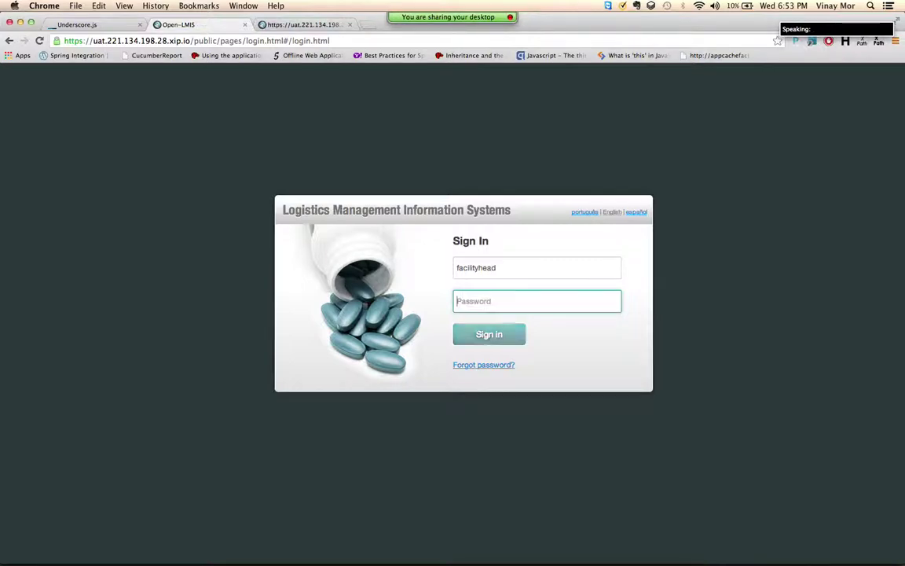
text(*)
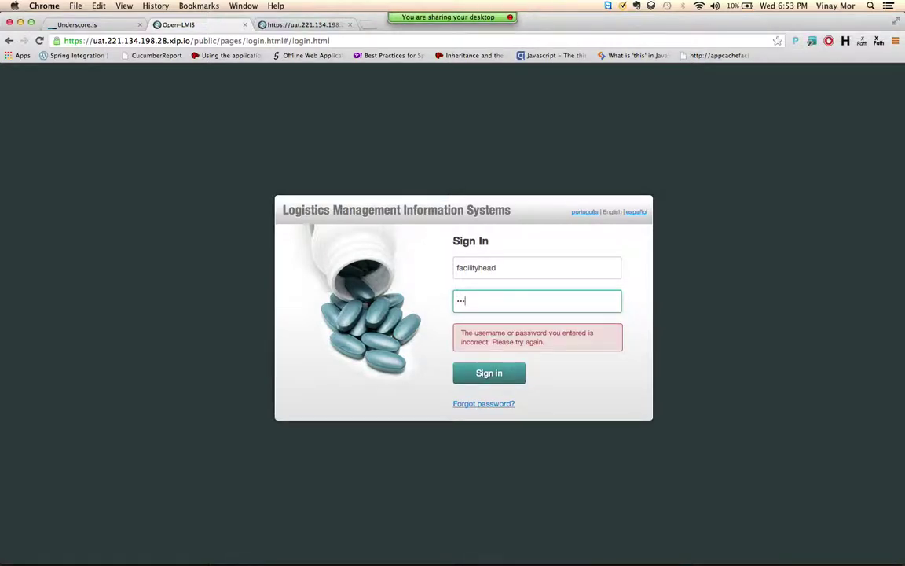
text(*****)
key(Return)
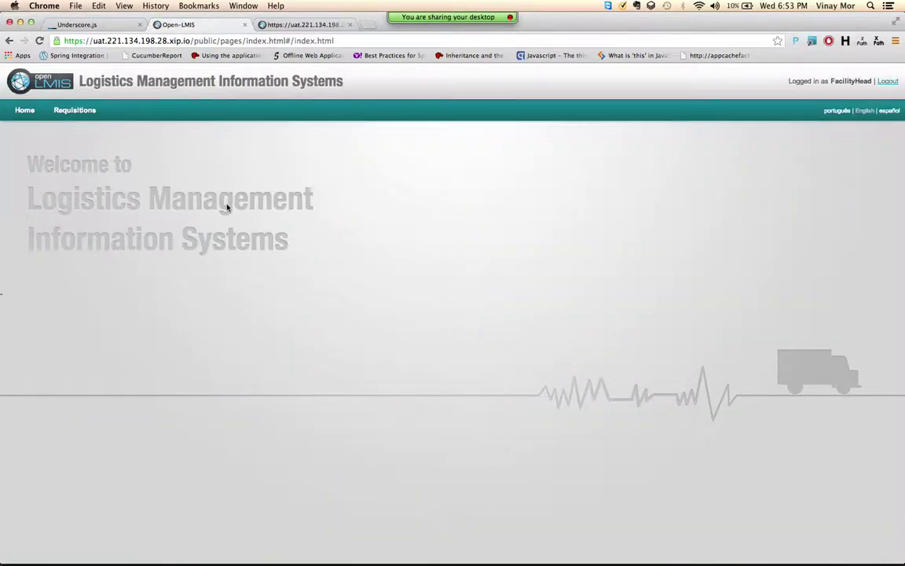
Step: Open the Emergency MALARIA requisition for supervised facility F10 - Village Dispensary
mouse_move(68, 116)
click(75, 134)
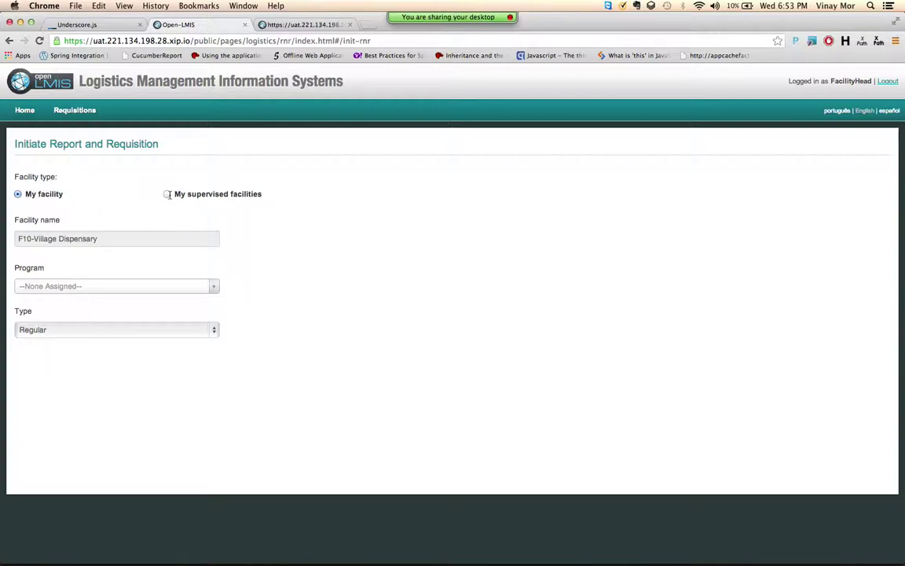
click(168, 195)
click(115, 237)
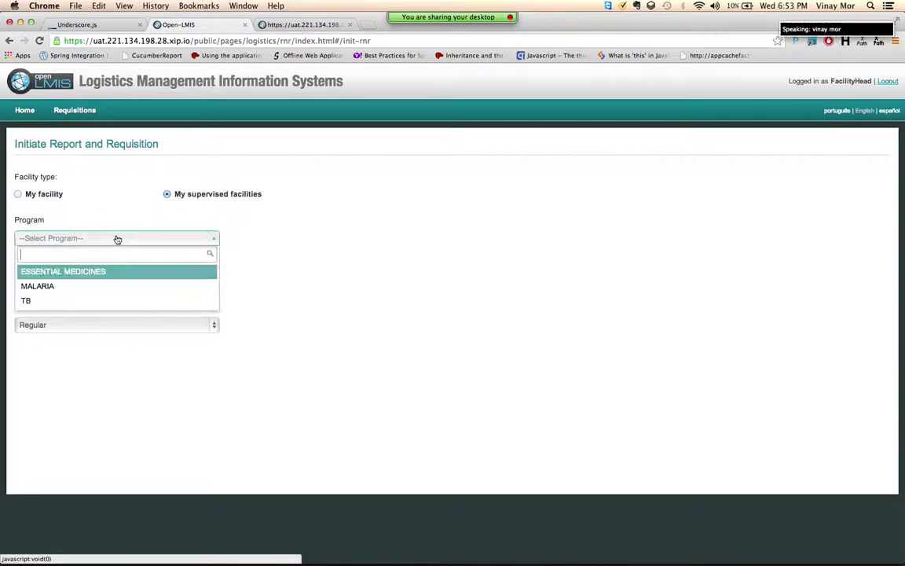
click(87, 287)
click(87, 283)
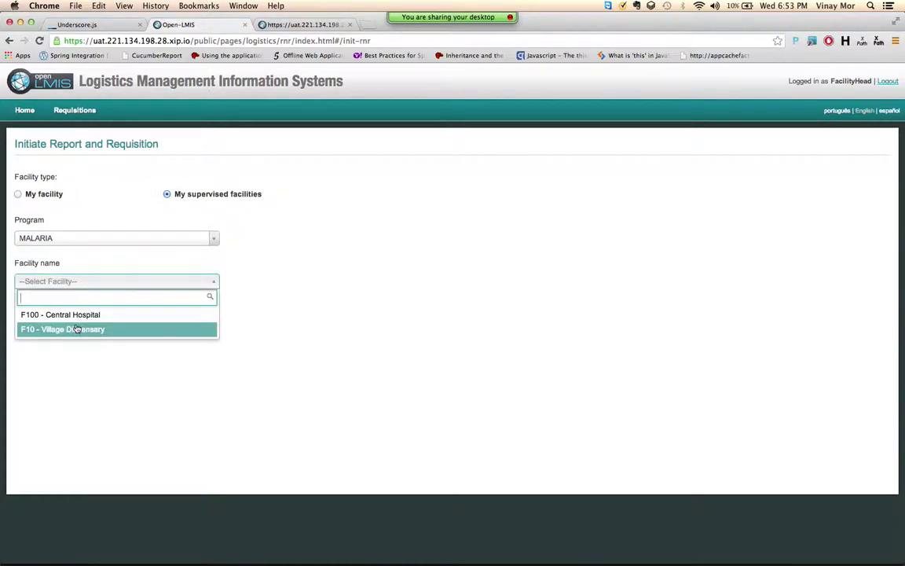
click(74, 329)
click(77, 326)
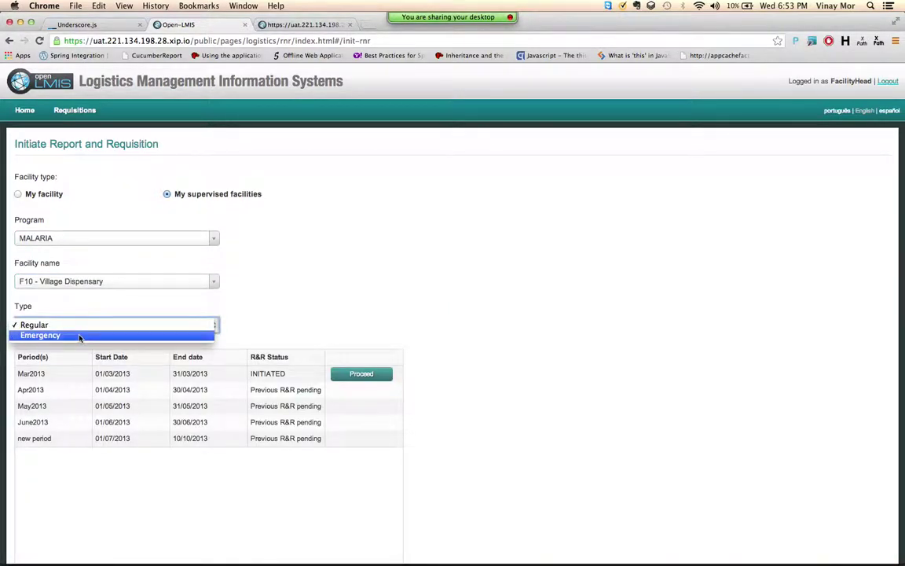
click(79, 336)
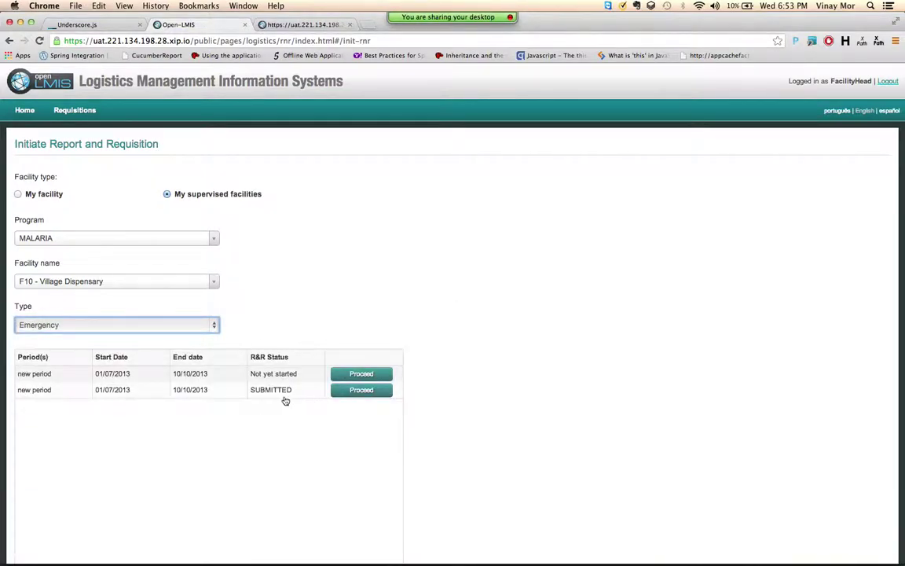
click(340, 391)
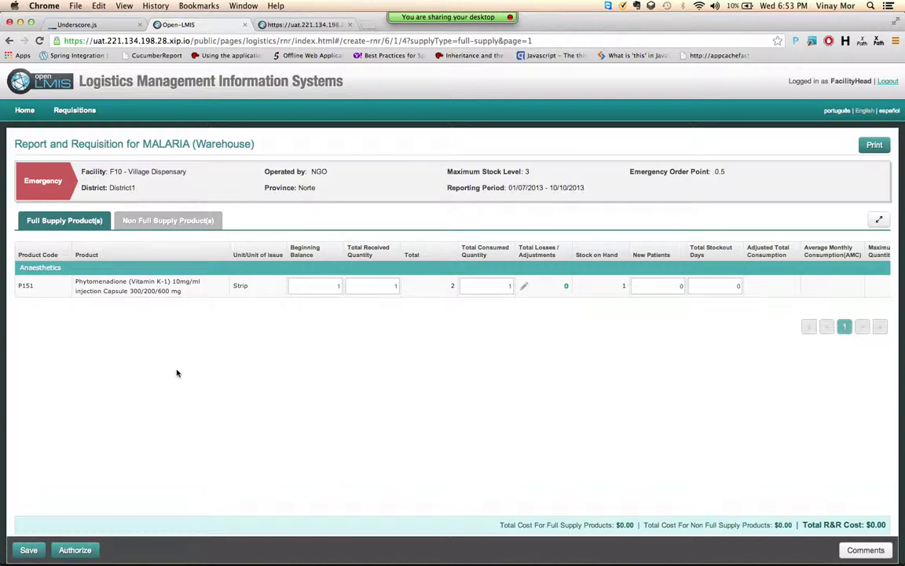
Step: Review the F10 emergency MALARIA requisition, authorize it and confirm
scroll(376, 281, right, 5)
scroll(378, 277, left, 10)
click(254, 288)
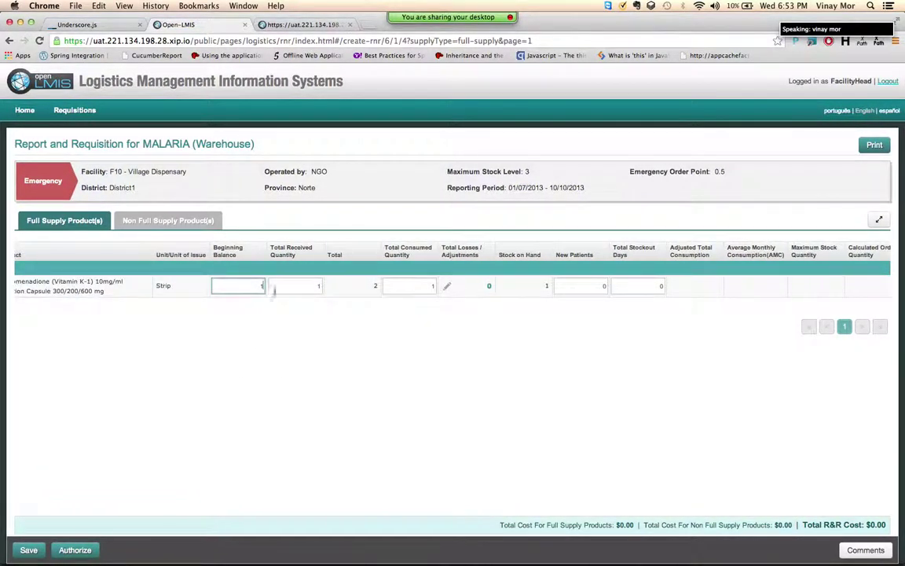
scroll(462, 288, right, 5)
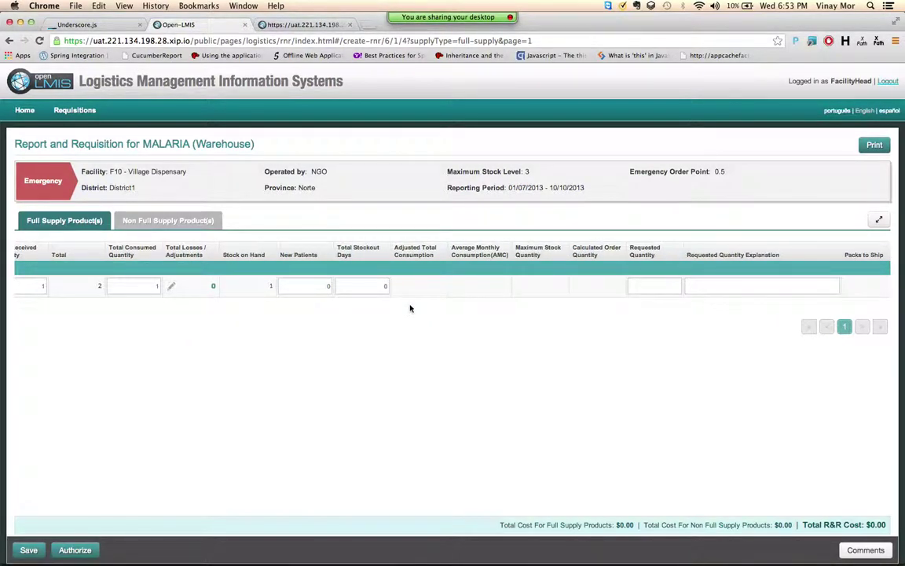
click(75, 550)
click(321, 256)
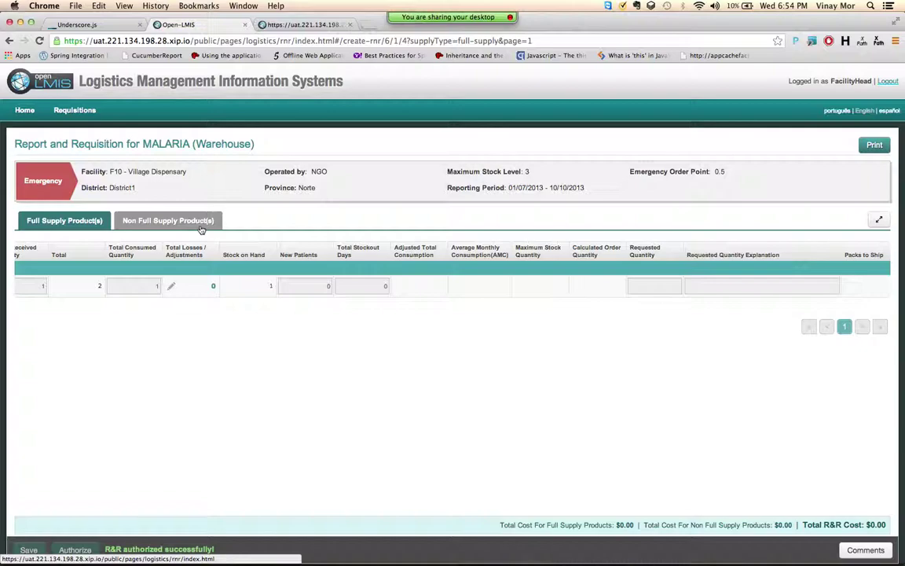
scroll(183, 342, down, 1)
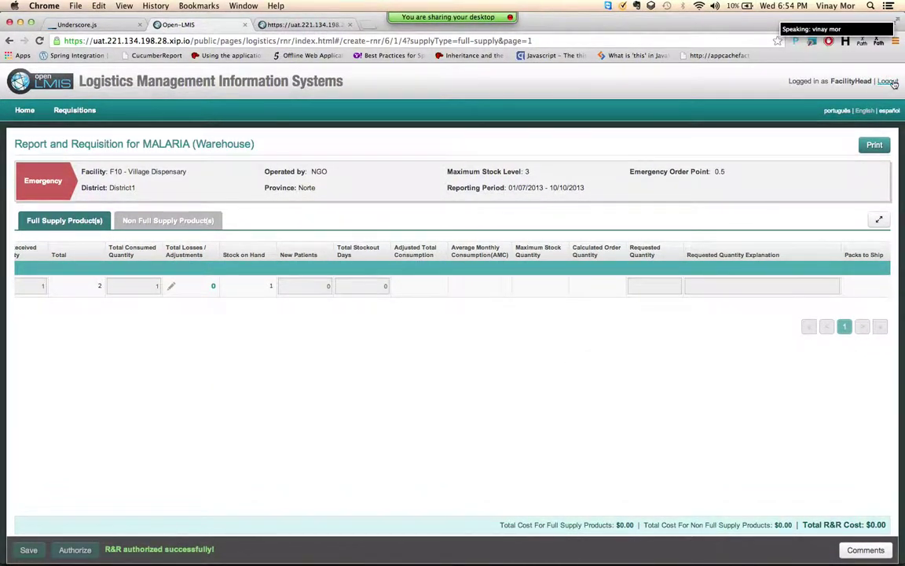
Step: Filter View Requisitions to facility F10 - Village Dispensary with All programs
mouse_move(58, 112)
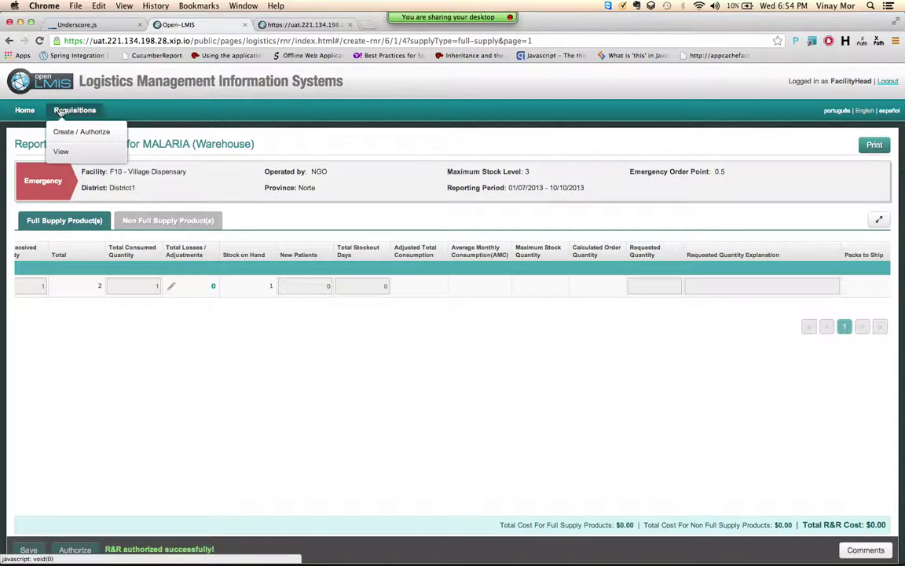
click(63, 152)
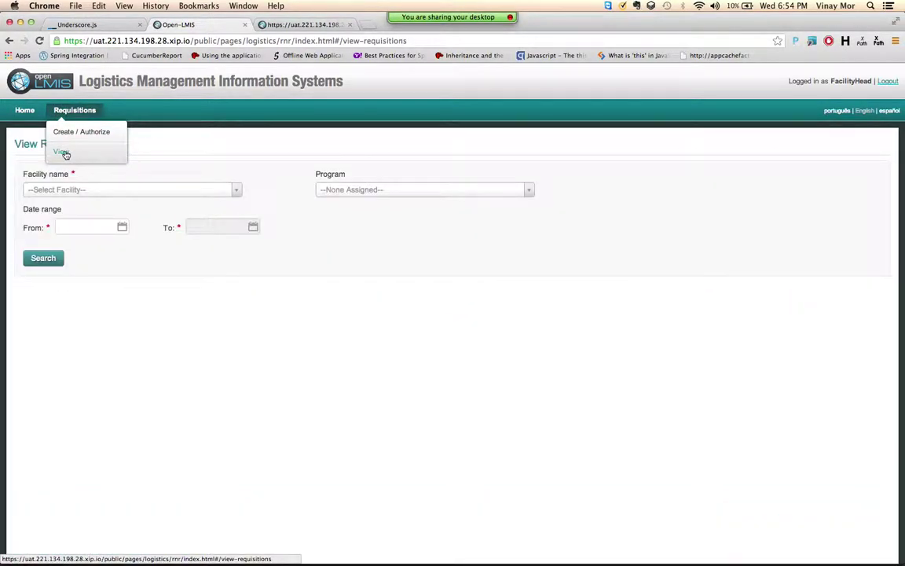
click(179, 189)
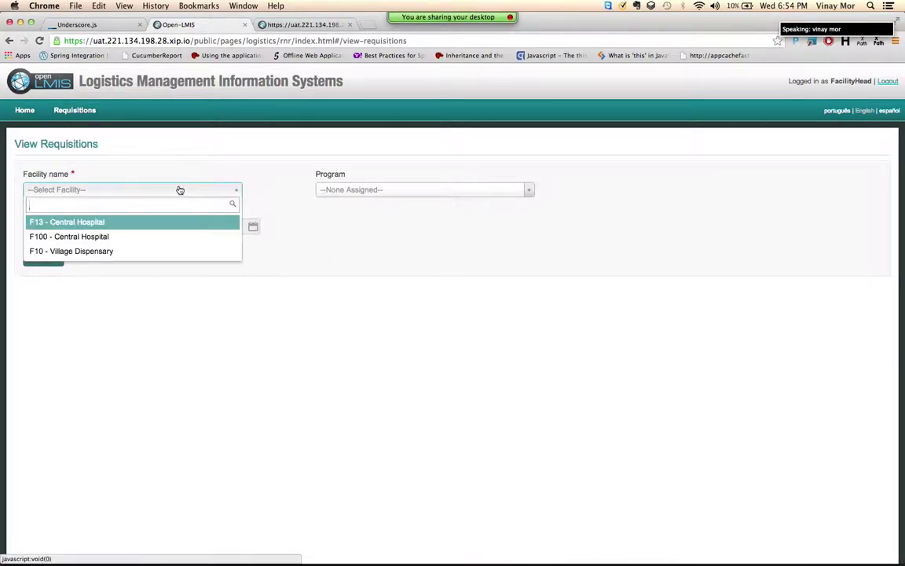
click(121, 250)
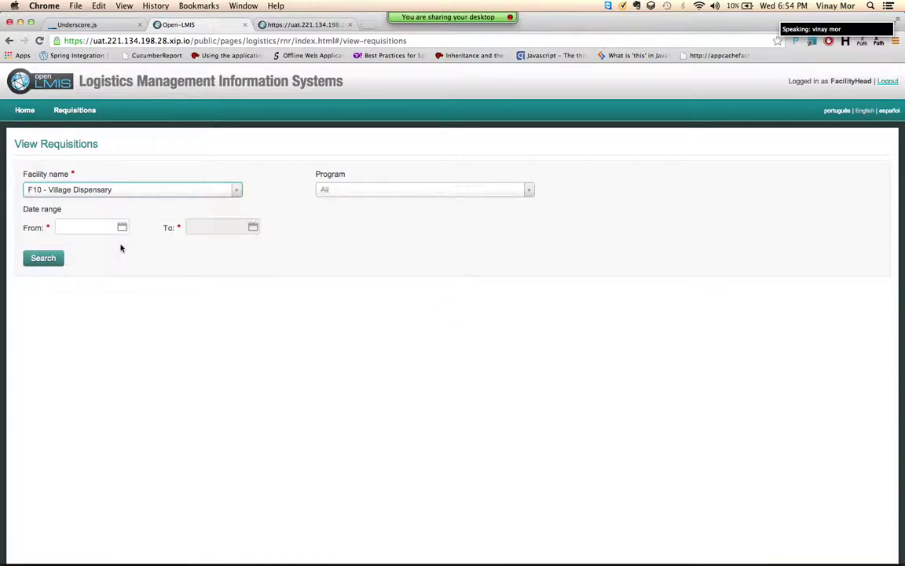
click(367, 189)
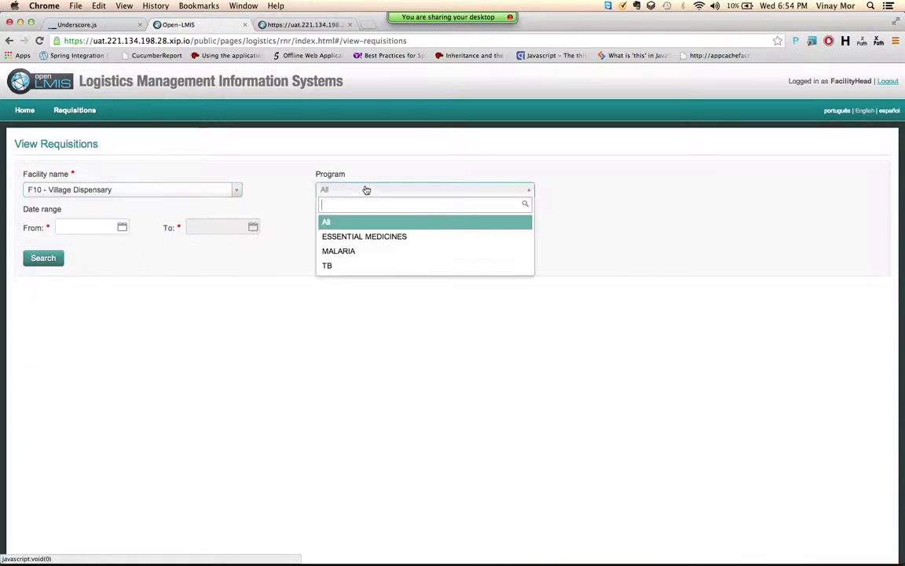
click(324, 223)
Step: Set the date range 07/10/2010 to 10/10/2013 and run the search
click(122, 227)
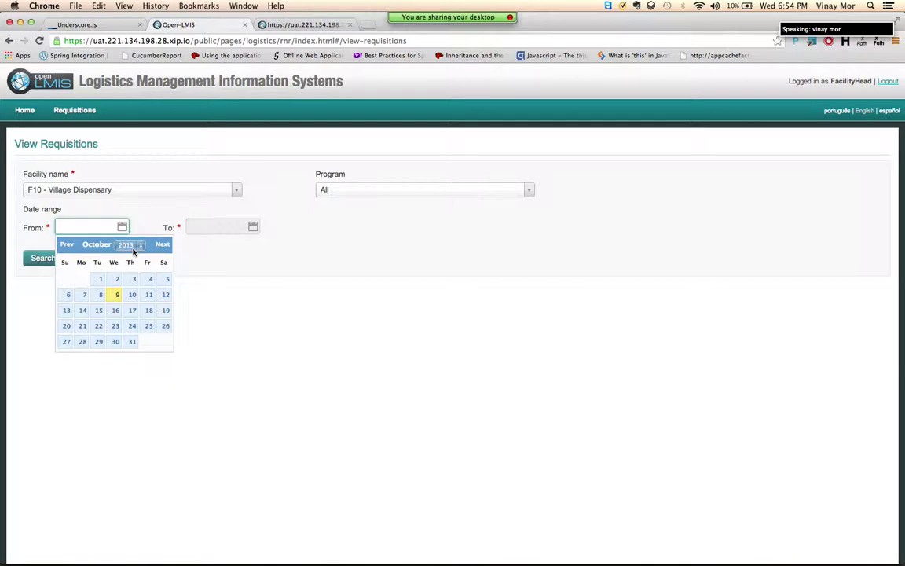
click(129, 244)
click(124, 219)
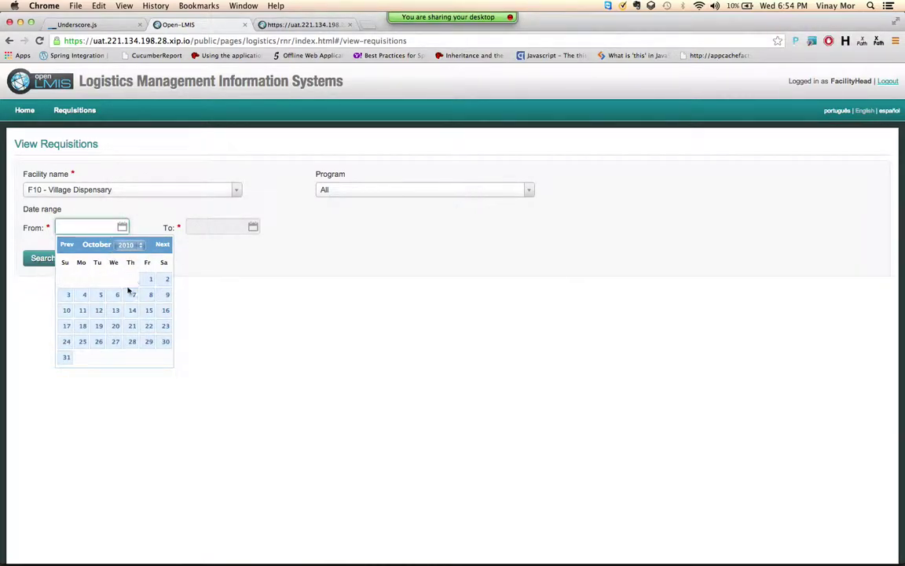
click(132, 294)
click(228, 229)
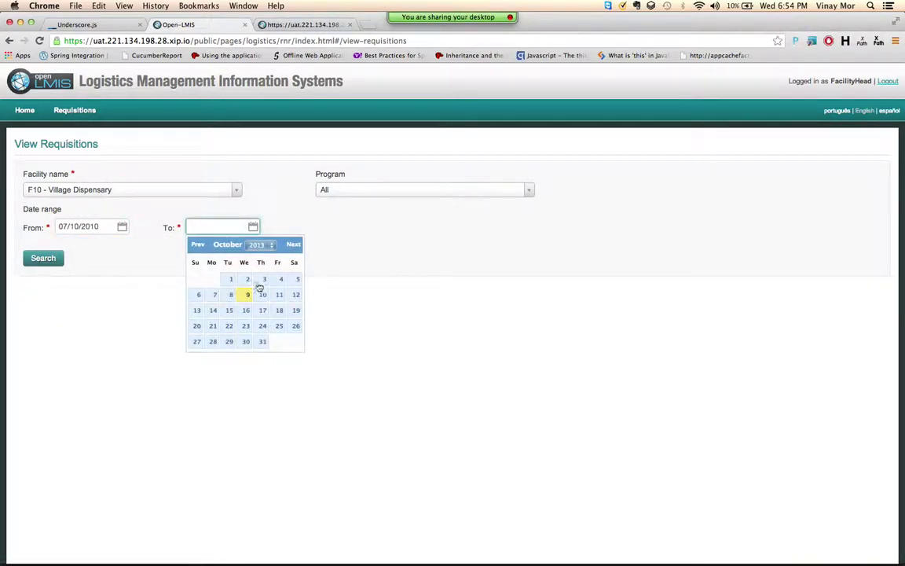
click(263, 295)
click(43, 258)
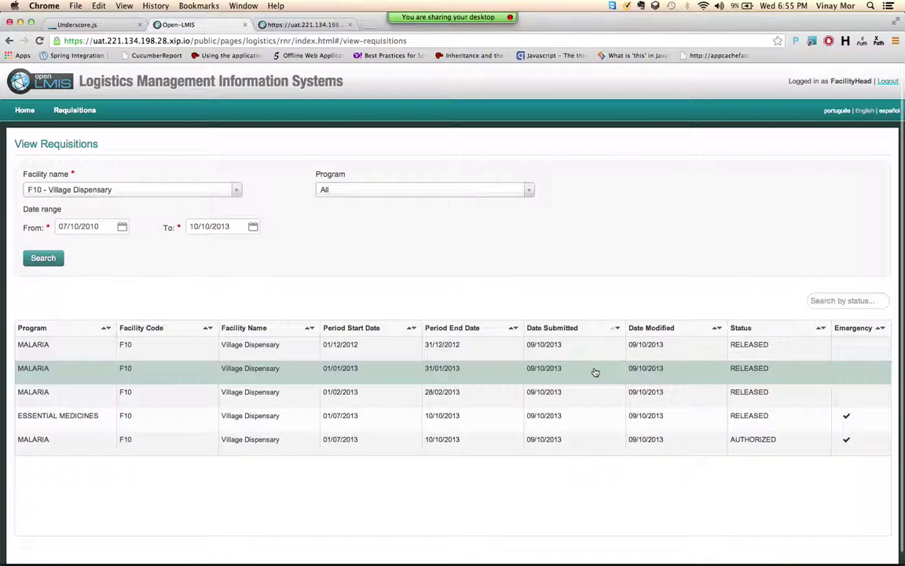
scroll(596, 372, down, 1)
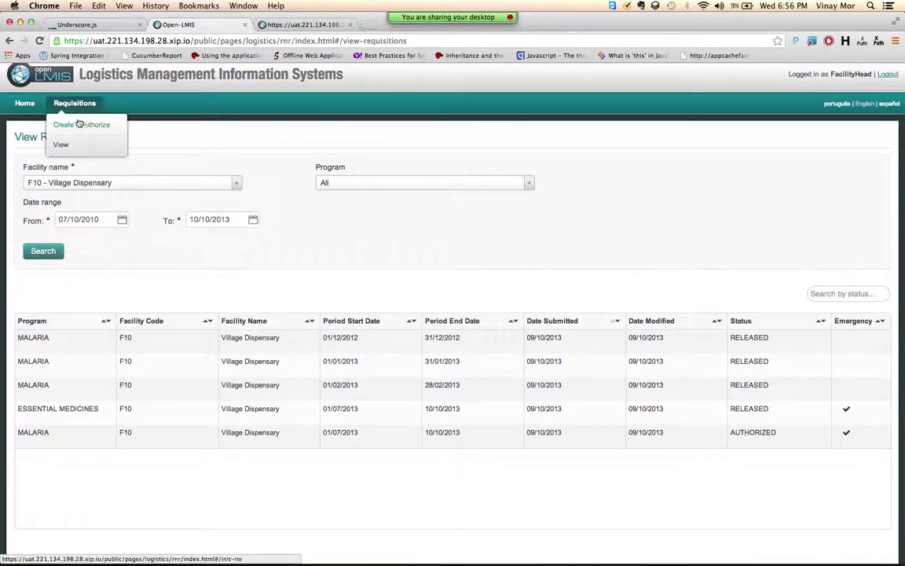
Step: List Emergency MALARIA requisition periods for F10 - Village Dispensary
click(65, 124)
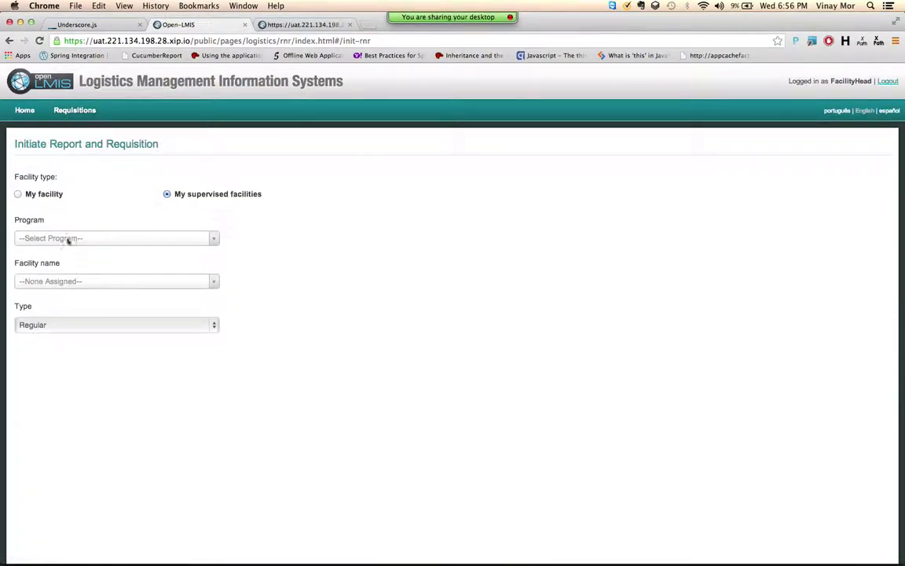
click(60, 238)
click(42, 288)
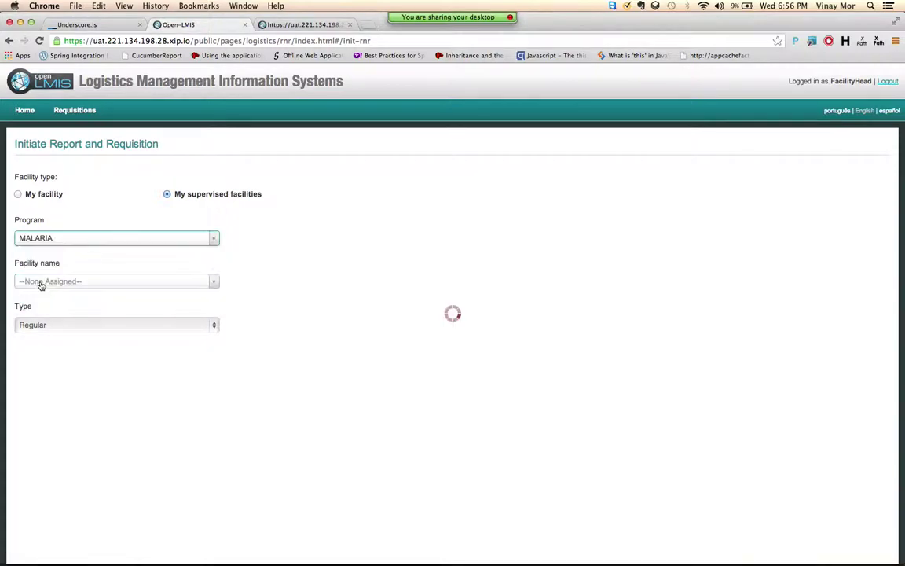
click(58, 283)
click(35, 328)
click(46, 323)
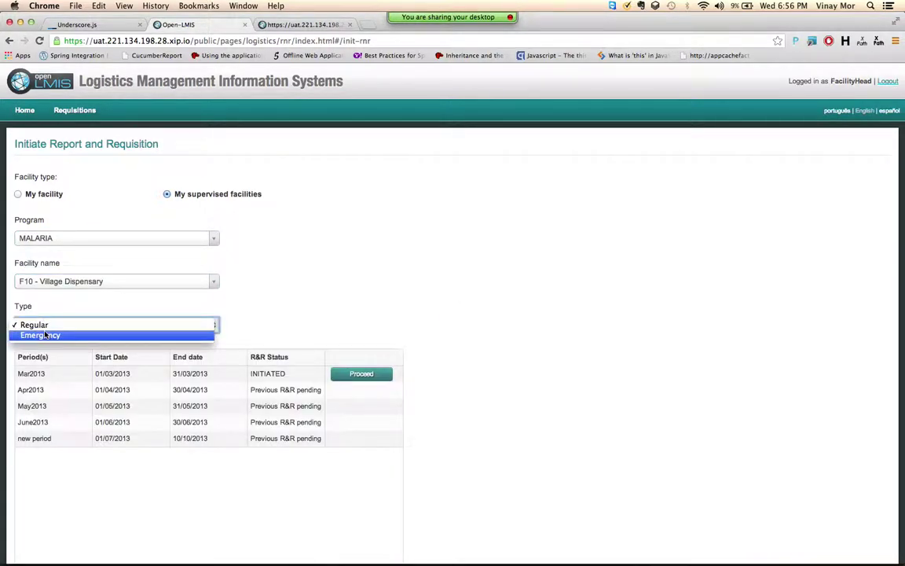
click(41, 335)
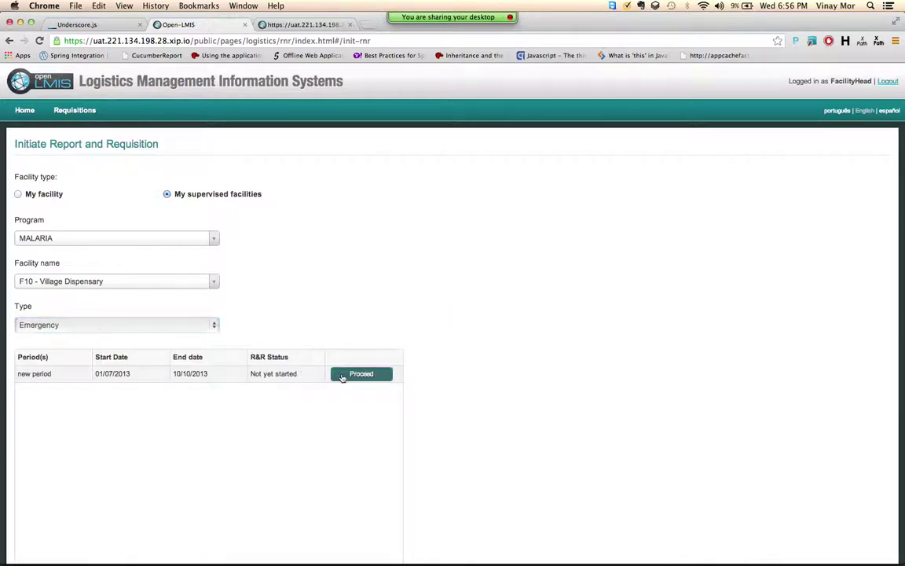
Step: Review the emergency periods, then switch the requisition type back to Regular
scroll(341, 376, down, 2)
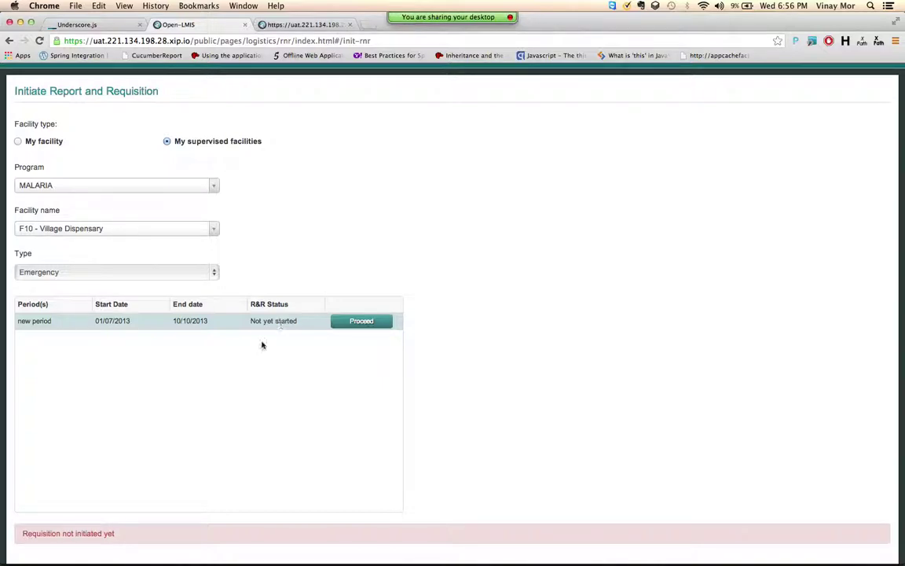
scroll(134, 491, down, 2)
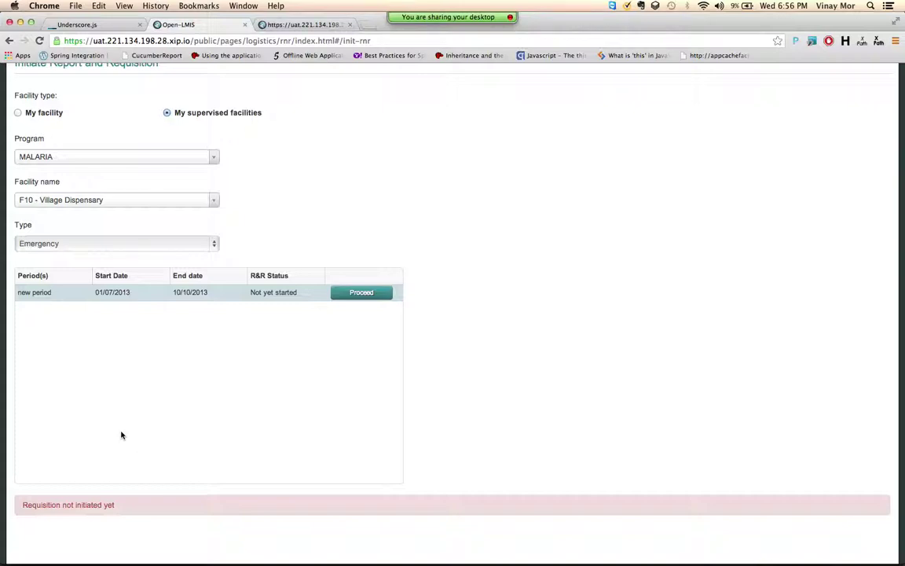
scroll(133, 421, up, 2)
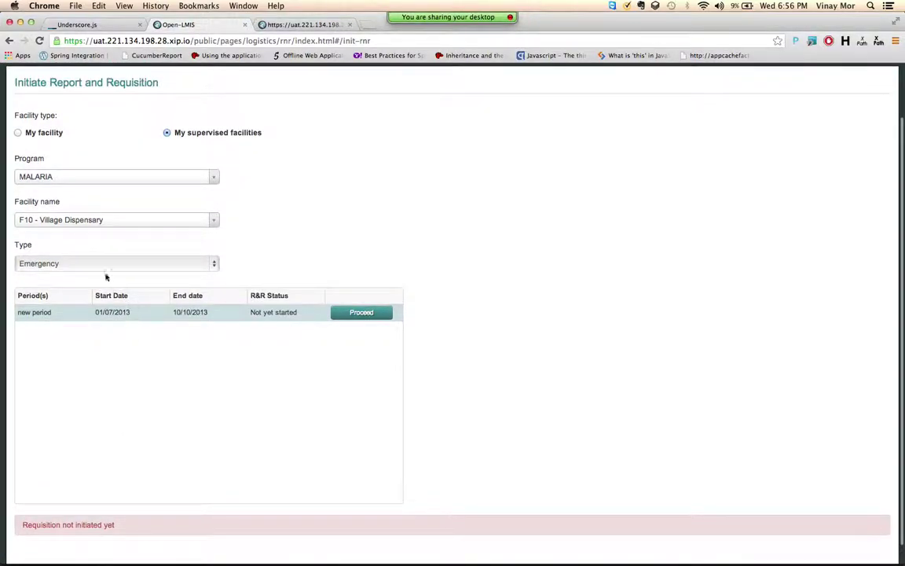
click(97, 266)
click(78, 257)
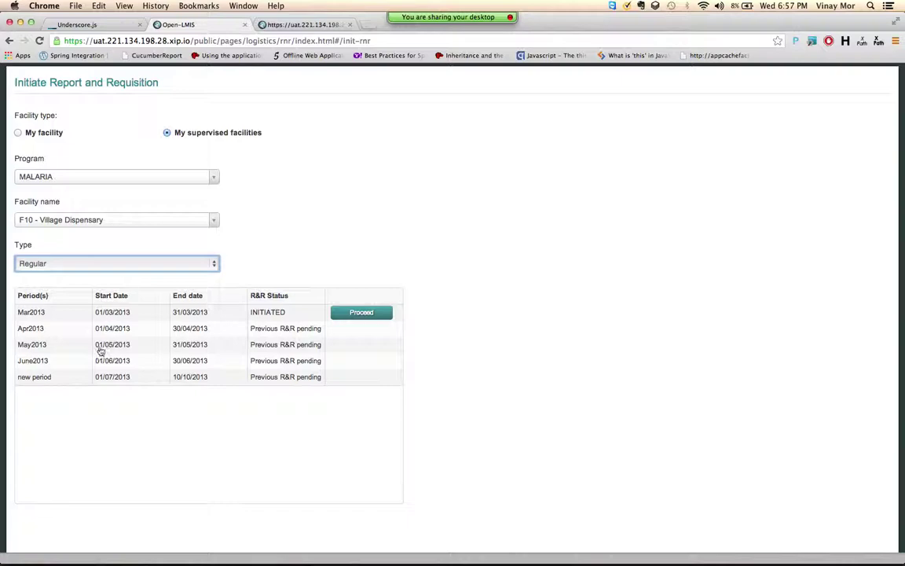
click(121, 265)
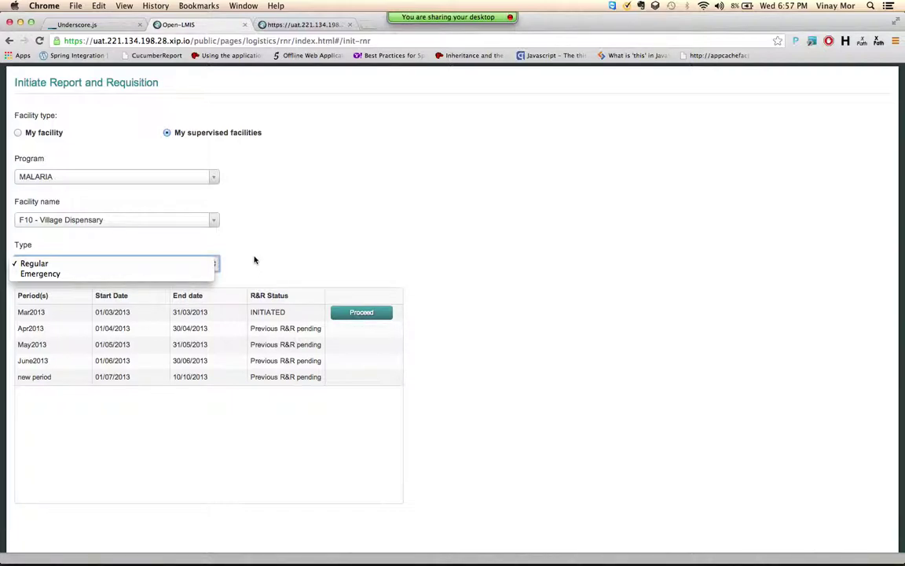
click(254, 261)
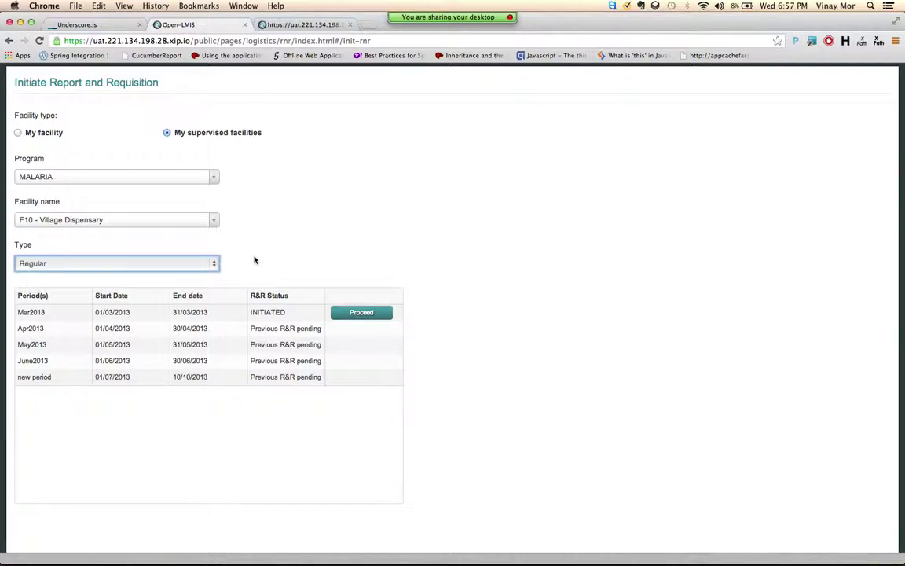
scroll(254, 260, up, 1)
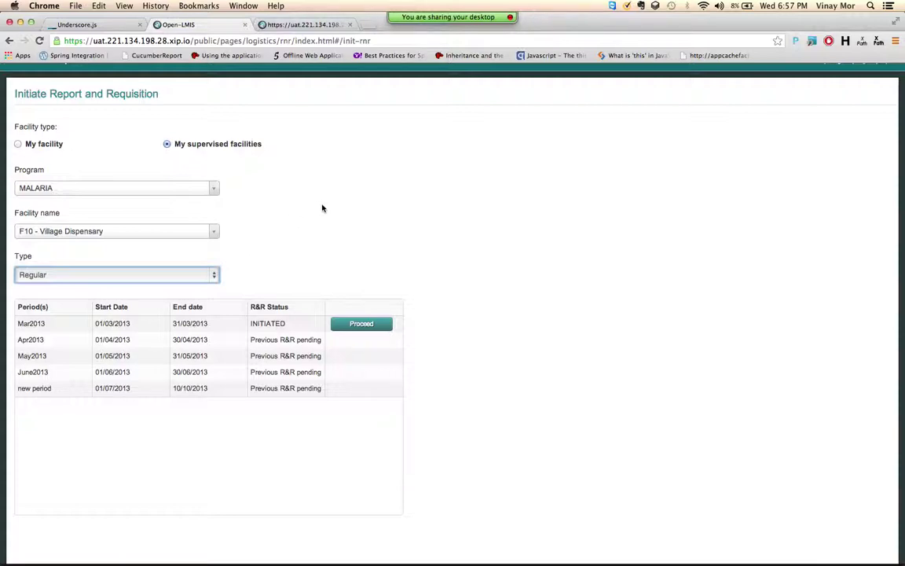
scroll(322, 209, up, 2)
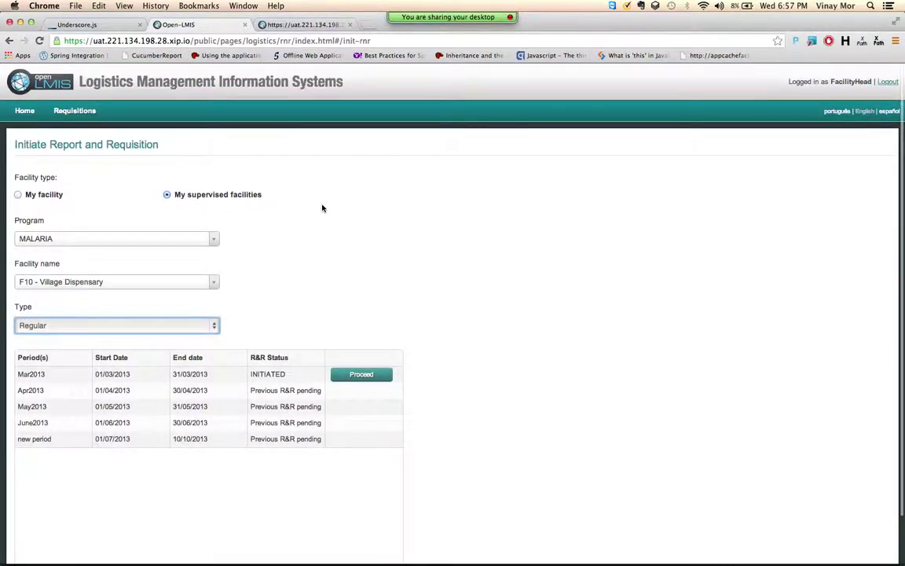
Step: Log out of OpenLMIS, briefly visit QuickTime, then bring the browser back via Mission Control
click(886, 81)
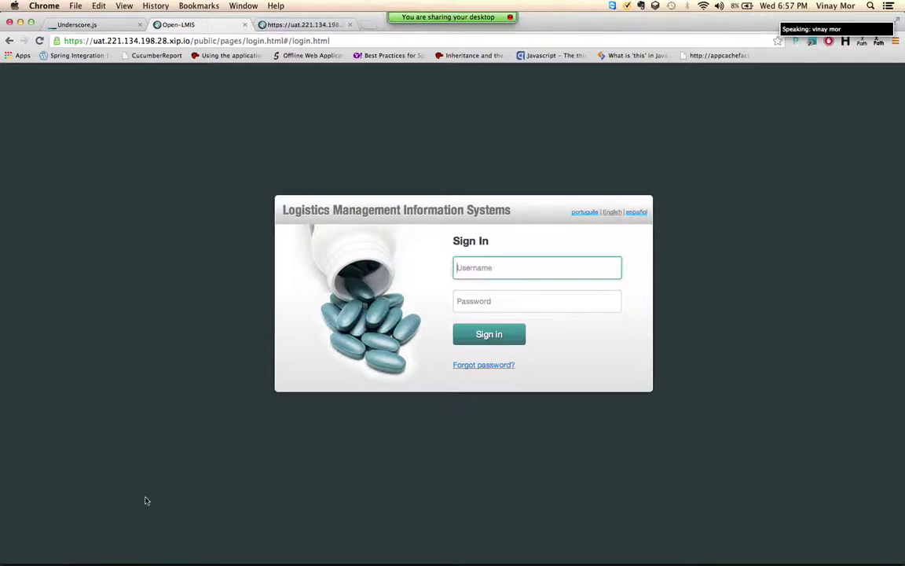
mouse_move(287, 550)
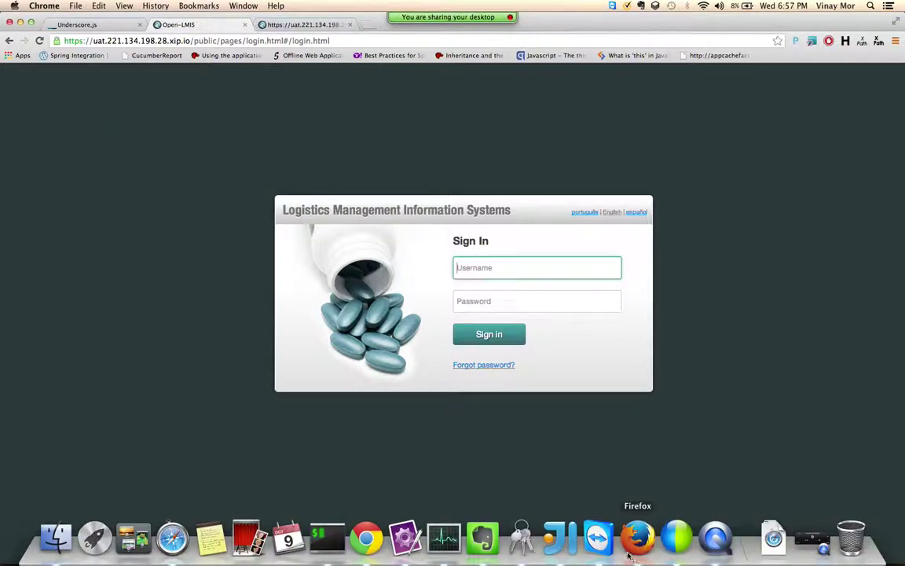
click(717, 539)
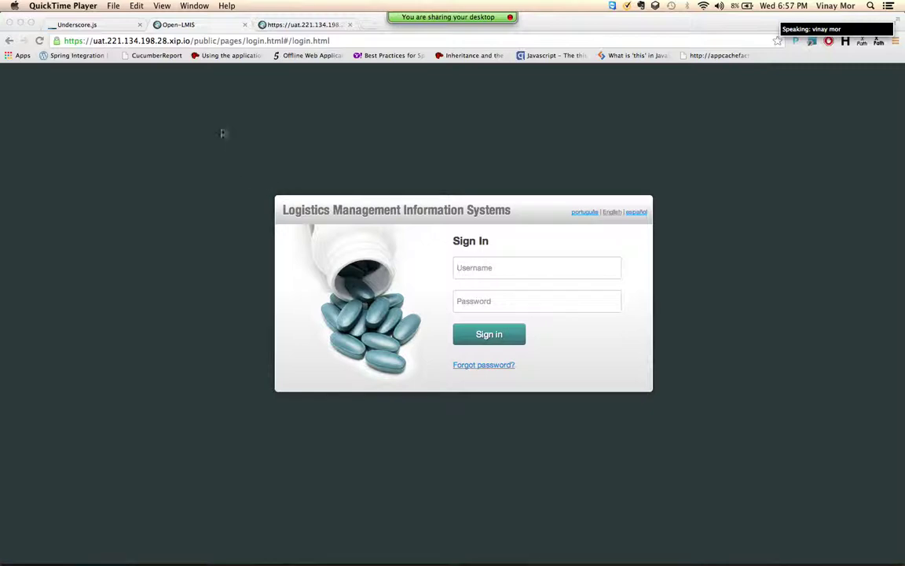
click(112, 6)
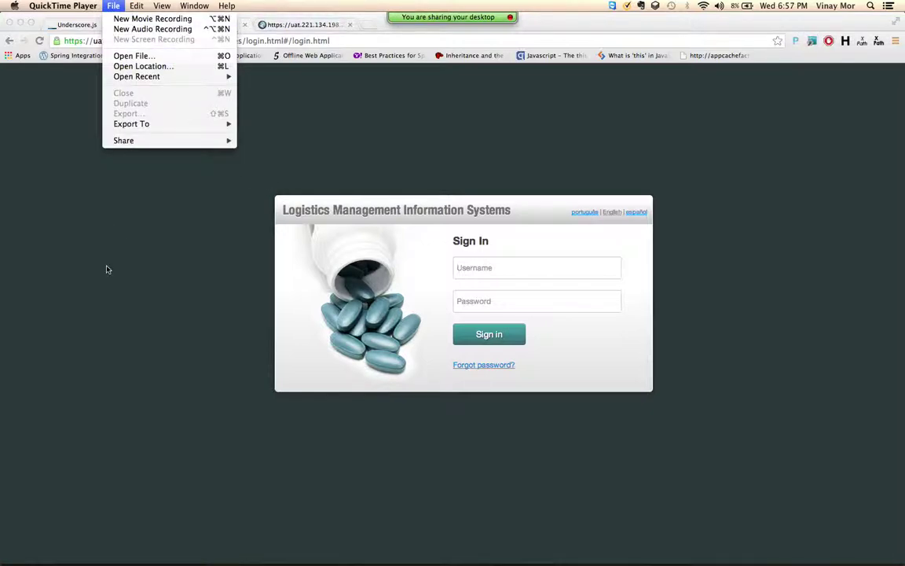
click(108, 269)
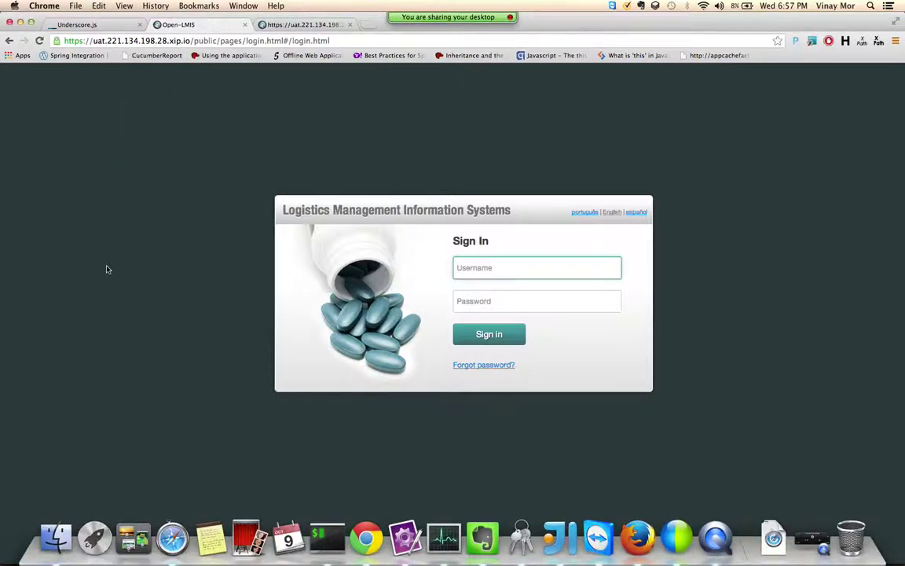
key(ctrl+Up)
click(144, 344)
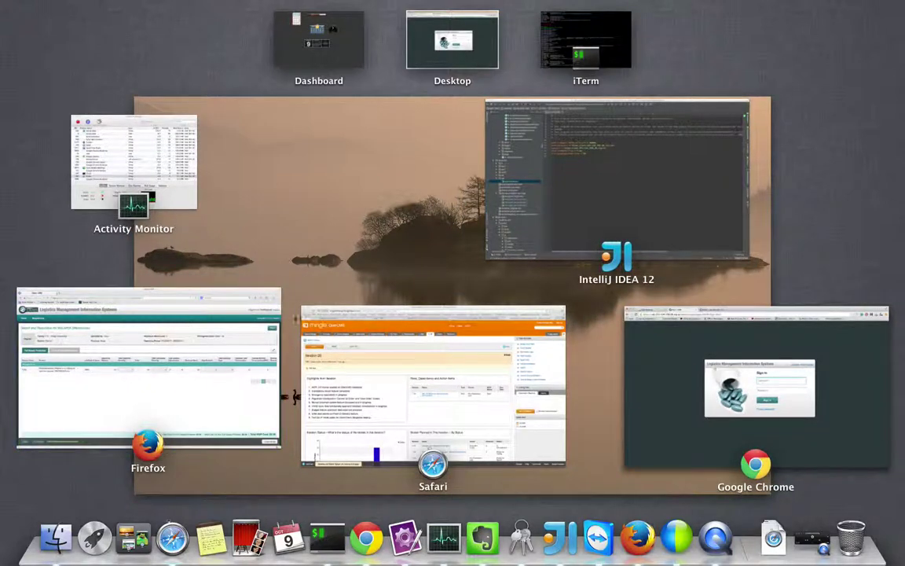
Step: Bring the Firefox window with the authorized MALARIA requisition for Village Dispensary back to the front
key(ctrl+Up)
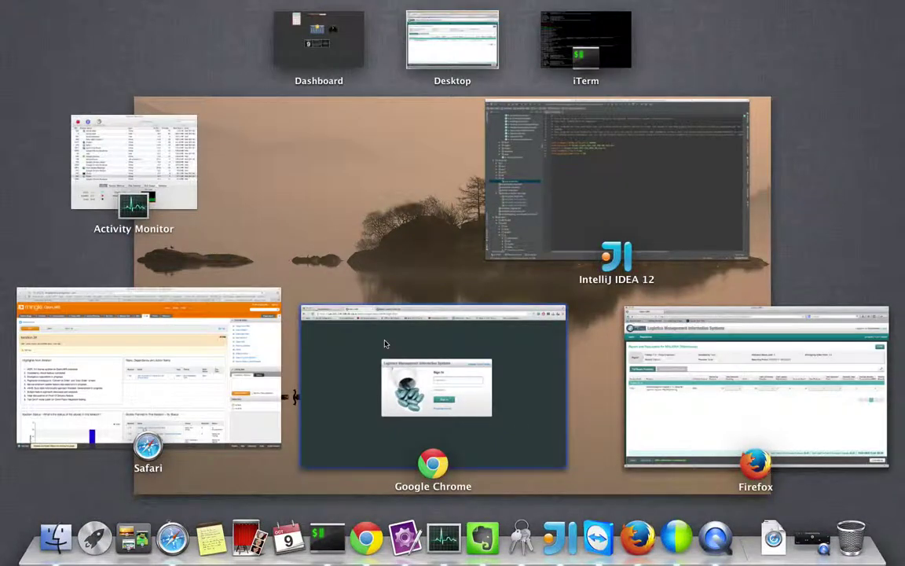
click(810, 540)
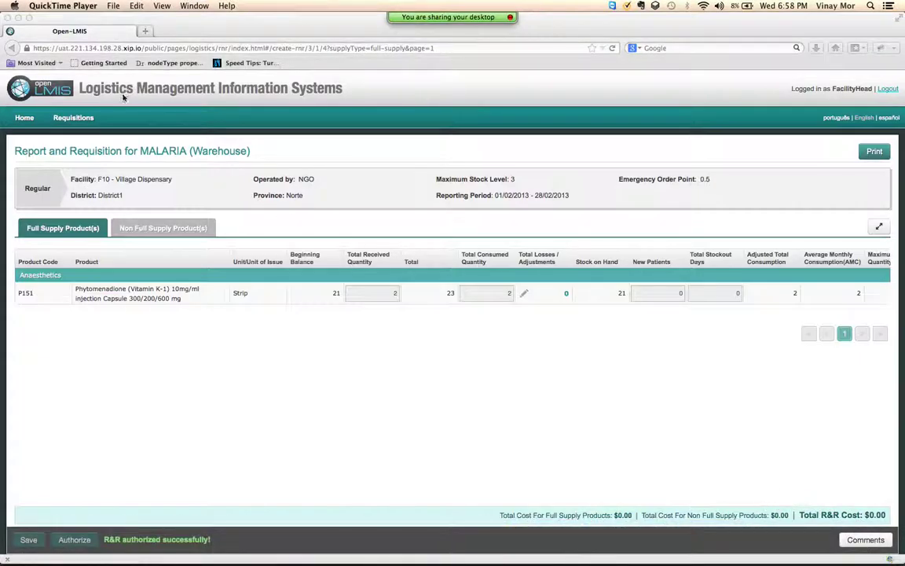